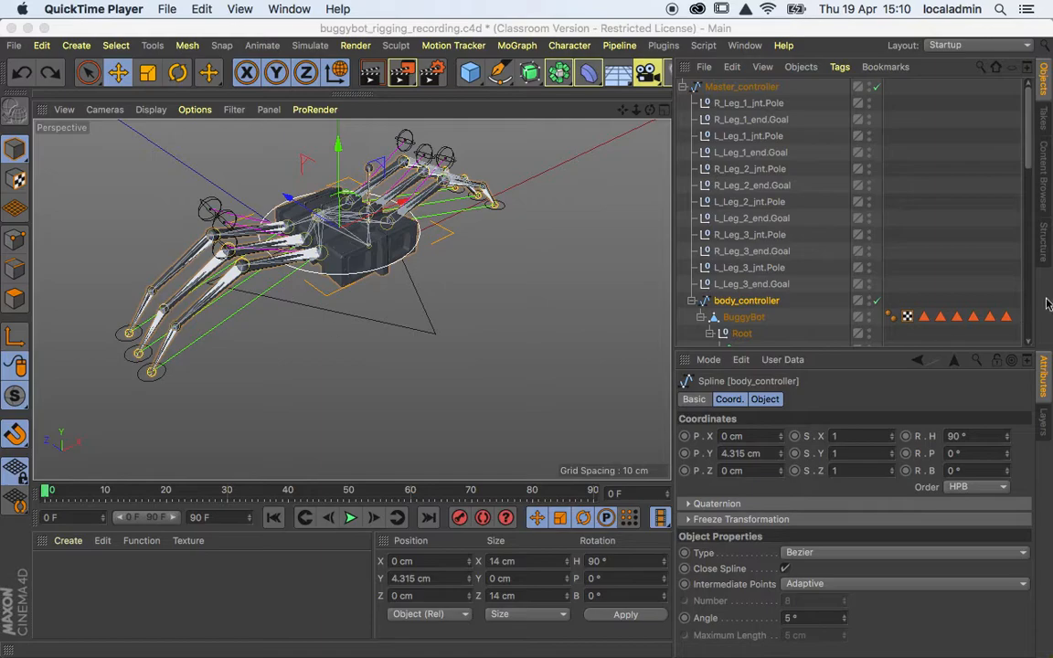
# - Select Joint.1, Joint.2 and all joints of the R_Leg_1, L_Leg_1 and R_Leg_2 chains in the BuggyBot hierarchy
pyautogui.moveTo(1035, 165)
pyautogui.mouseDown()
pyautogui.moveTo(1041, 329)
pyautogui.moveTo(1036, 135)
pyautogui.moveTo(1035, 177)
pyautogui.mouseUp()
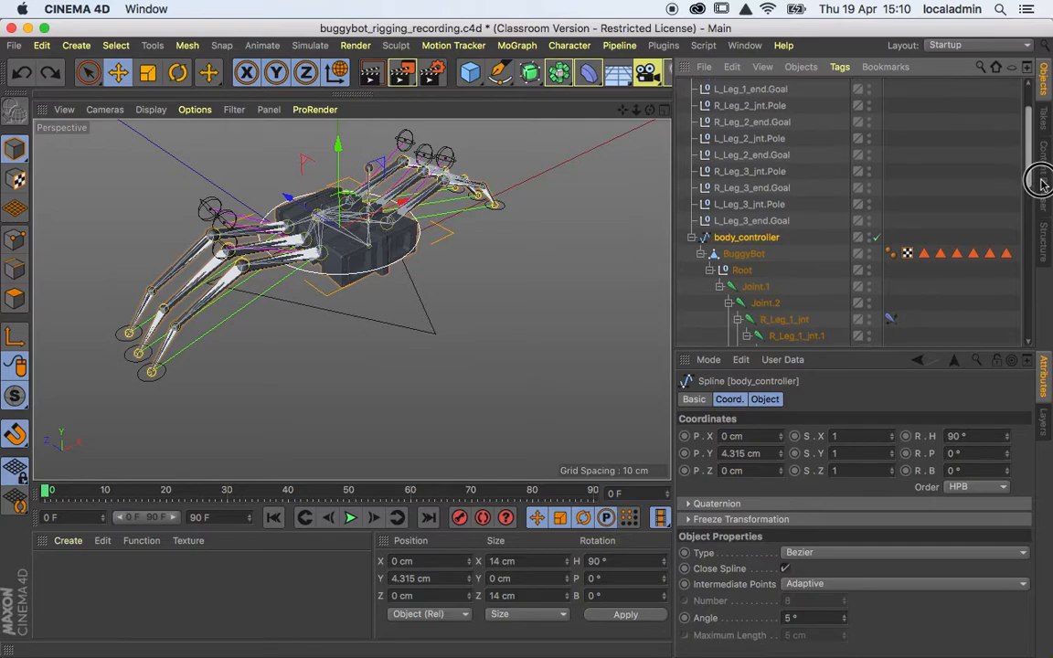
pyautogui.click(745, 255)
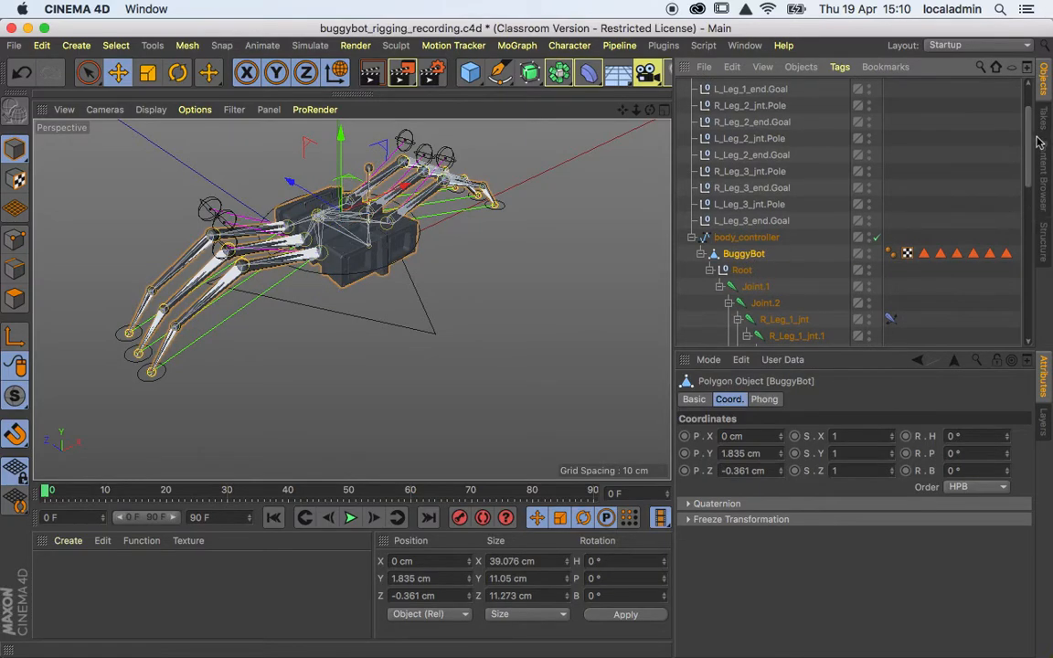
pyautogui.scroll(-4, 1032, 155)
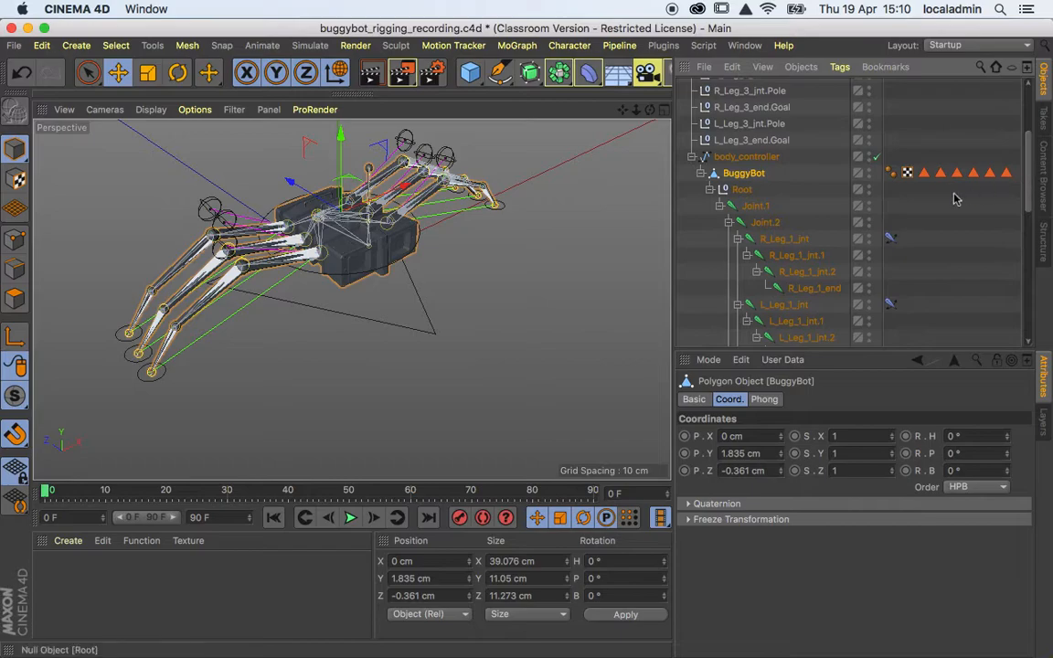
pyautogui.click(758, 207)
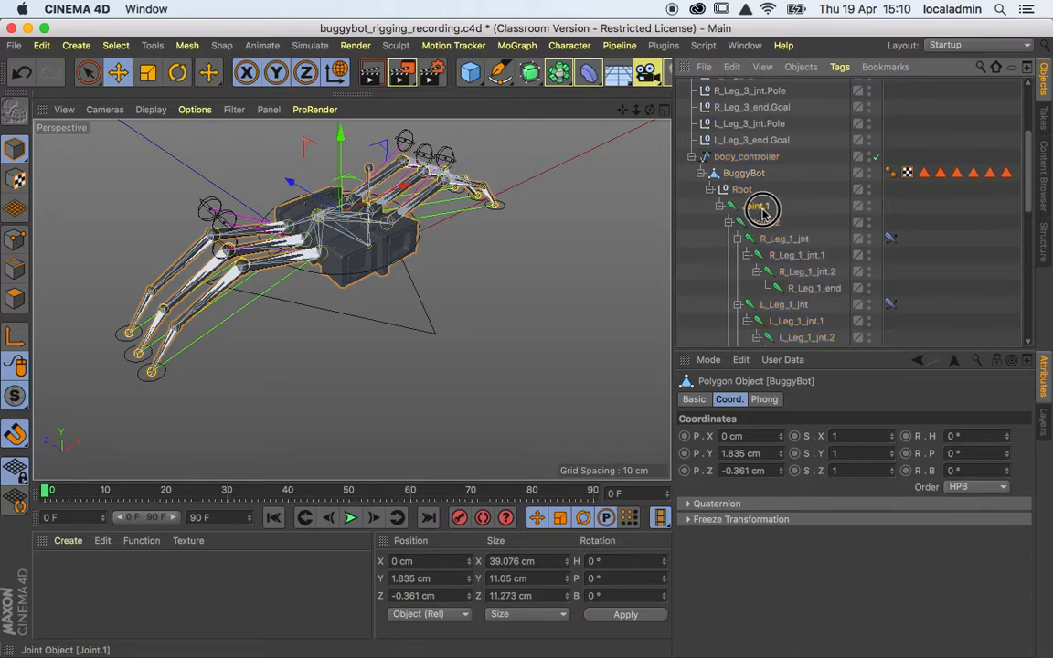
pyautogui.keyDown('shift'); pyautogui.click(816, 289); pyautogui.keyUp('shift')
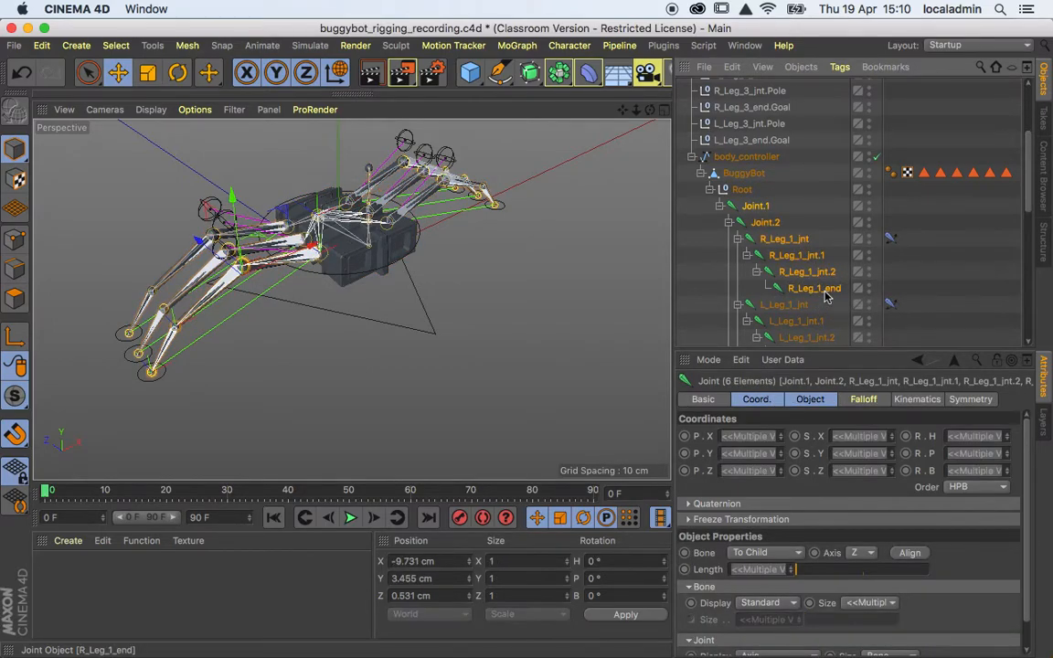
pyautogui.moveTo(1028, 194); pyautogui.dragTo(1031, 225)
pyautogui.keyDown('ctrl'); pyautogui.click(801, 209); pyautogui.keyUp('ctrl')
pyautogui.keyDown('shift'); pyautogui.click(816, 259); pyautogui.keyUp('shift')
pyautogui.keyDown('ctrl'); pyautogui.click(797, 277); pyautogui.keyUp('ctrl')
pyautogui.keyDown('shift'); pyautogui.click(825, 324); pyautogui.keyUp('shift')
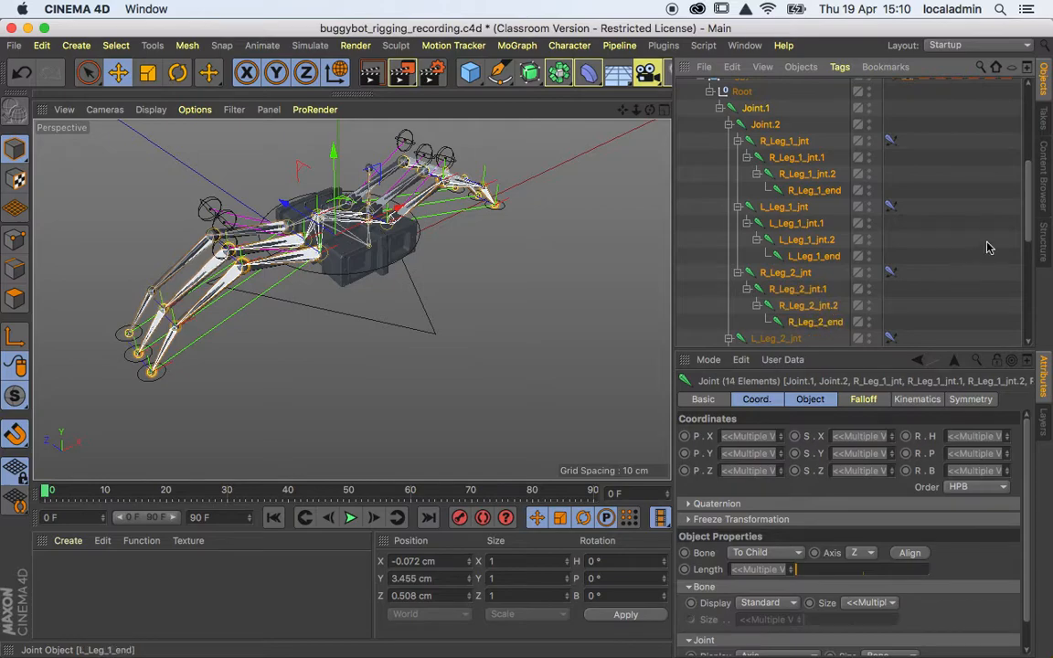
# - Add the L_Leg_2 chain, the following Joint.2 and the R_Leg_3 chain to the joint selection
pyautogui.moveTo(1027, 194); pyautogui.dragTo(1027, 242)
pyautogui.keyDown('ctrl'); pyautogui.click(786, 198); pyautogui.keyUp('ctrl')
pyautogui.keyDown('shift'); pyautogui.click(808, 246); pyautogui.keyUp('shift')
pyautogui.keyDown('ctrl'); pyautogui.click(767, 264); pyautogui.keyUp('ctrl')
pyautogui.keyDown('shift'); pyautogui.click(815, 329); pyautogui.keyUp('shift')
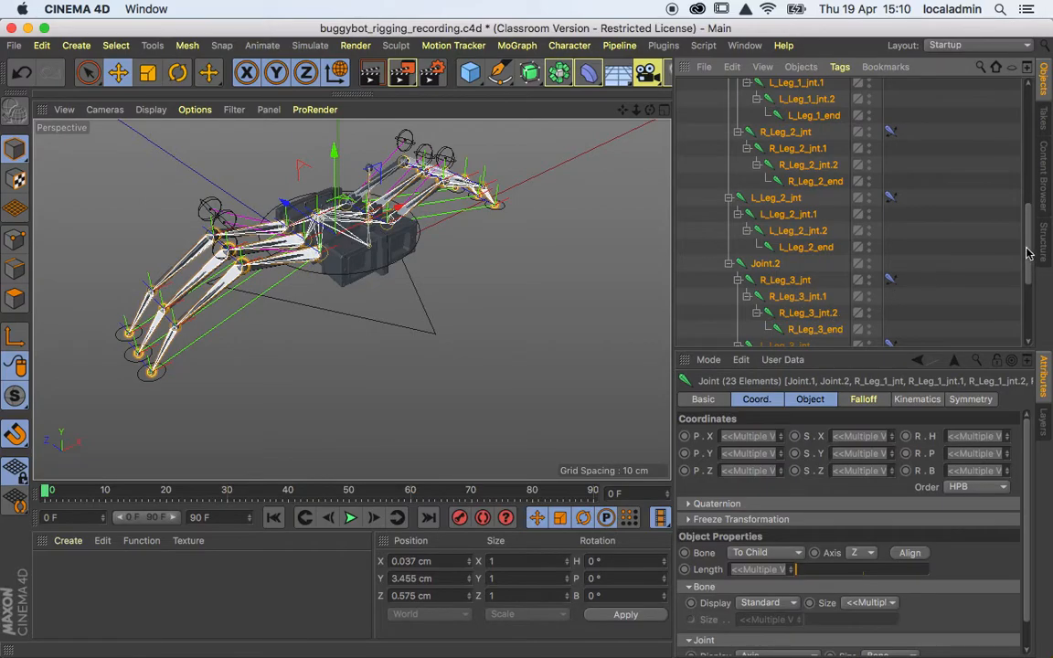
# - Extend the joint selection with the L_Leg_3 chain and the remaining spine joints from Joint.2 to Joint.8
pyautogui.moveTo(1028, 253); pyautogui.dragTo(1029, 291)
pyautogui.keyDown('ctrl'); pyautogui.click(797, 179); pyautogui.keyUp('ctrl')
pyautogui.keyDown('shift'); pyautogui.click(815, 225); pyautogui.keyUp('shift')
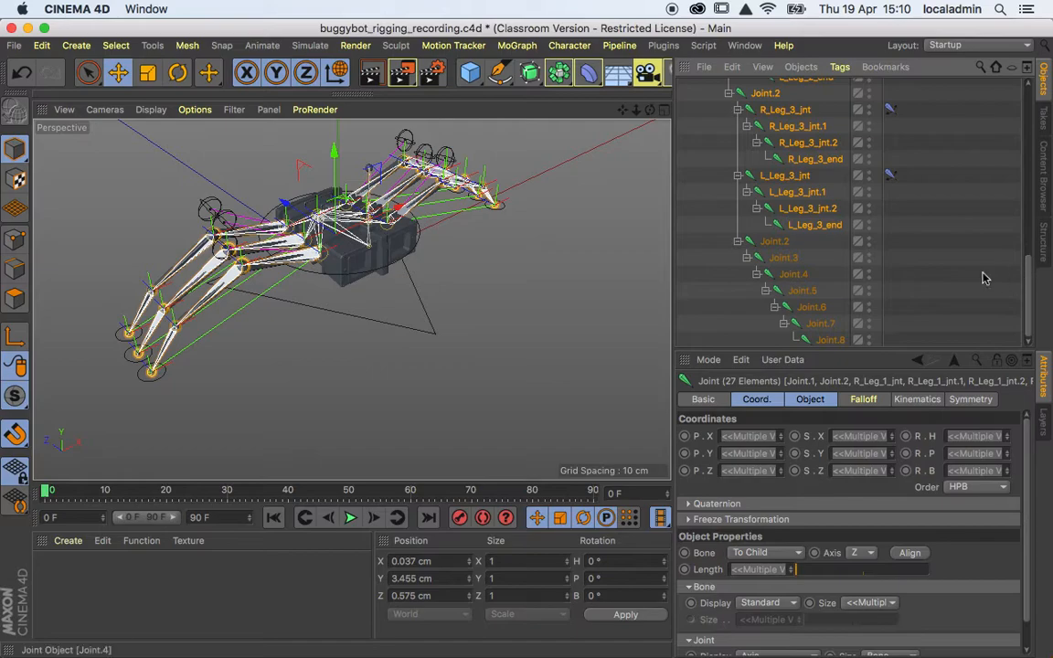
pyautogui.keyDown('ctrl'); pyautogui.click(797, 240); pyautogui.keyUp('ctrl')
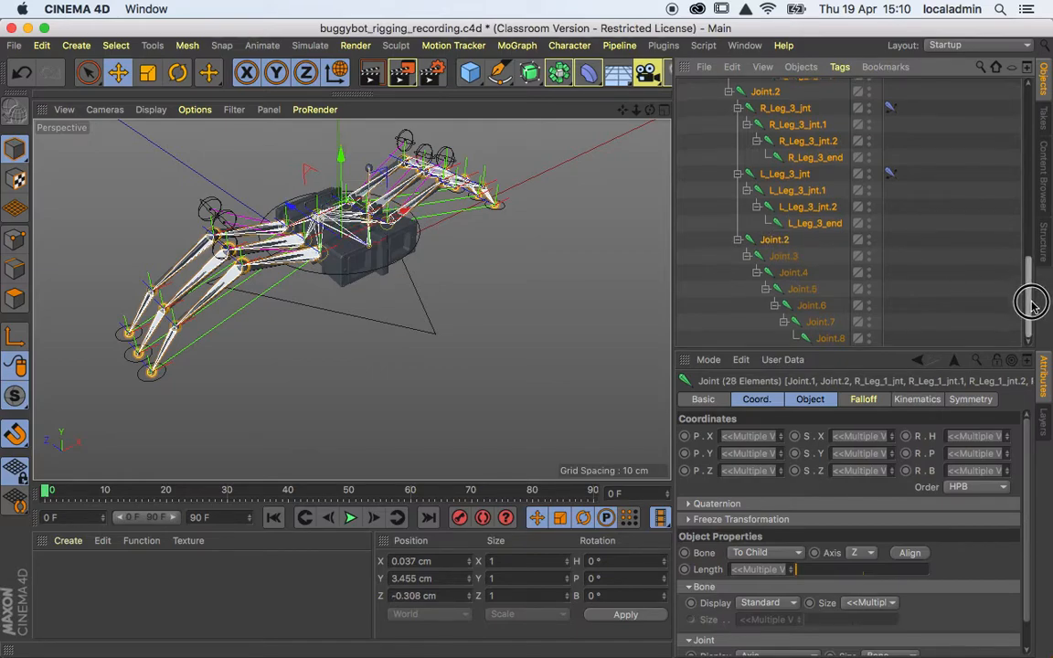
pyautogui.keyDown('shift'); pyautogui.click(830, 339); pyautogui.keyUp('shift')
# - Add the BuggyBot mesh to the selected joints and bind it to them with the Bind command
pyautogui.moveTo(1028, 290); pyautogui.dragTo(1027, 169)
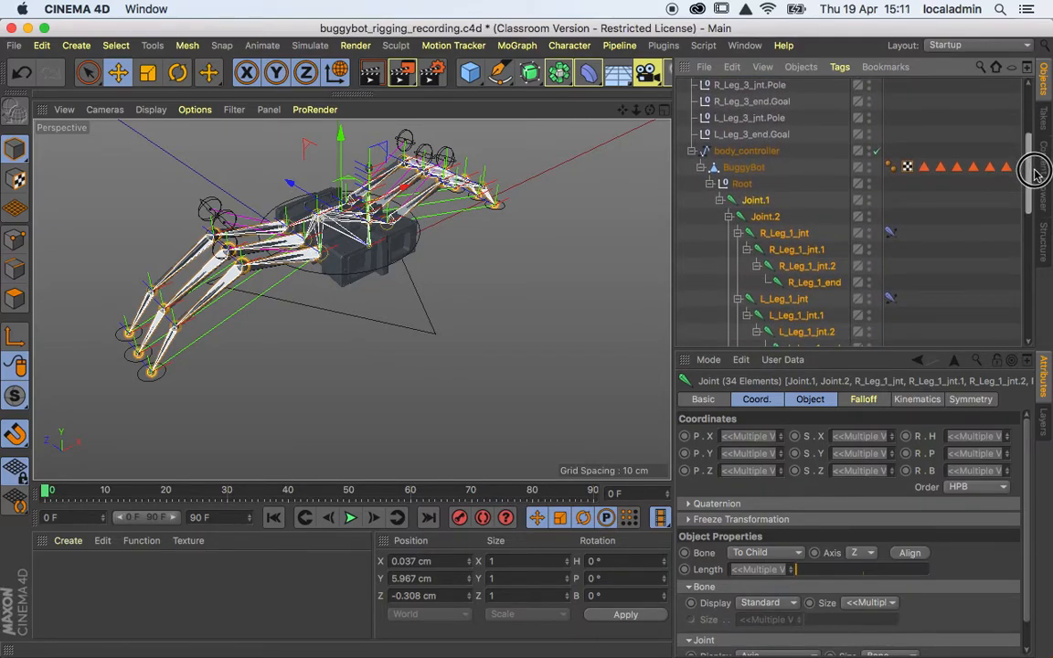
pyautogui.keyDown('shift'); pyautogui.click(743, 169); pyautogui.keyUp('shift')
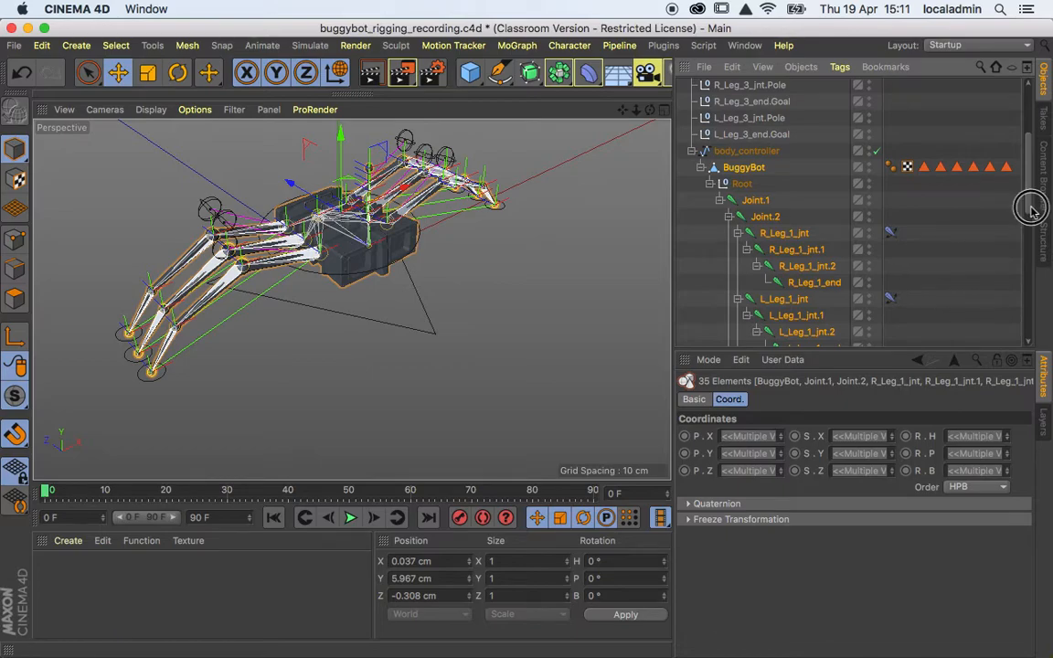
pyautogui.scroll(3, 996, 182)
pyautogui.click(565, 47)
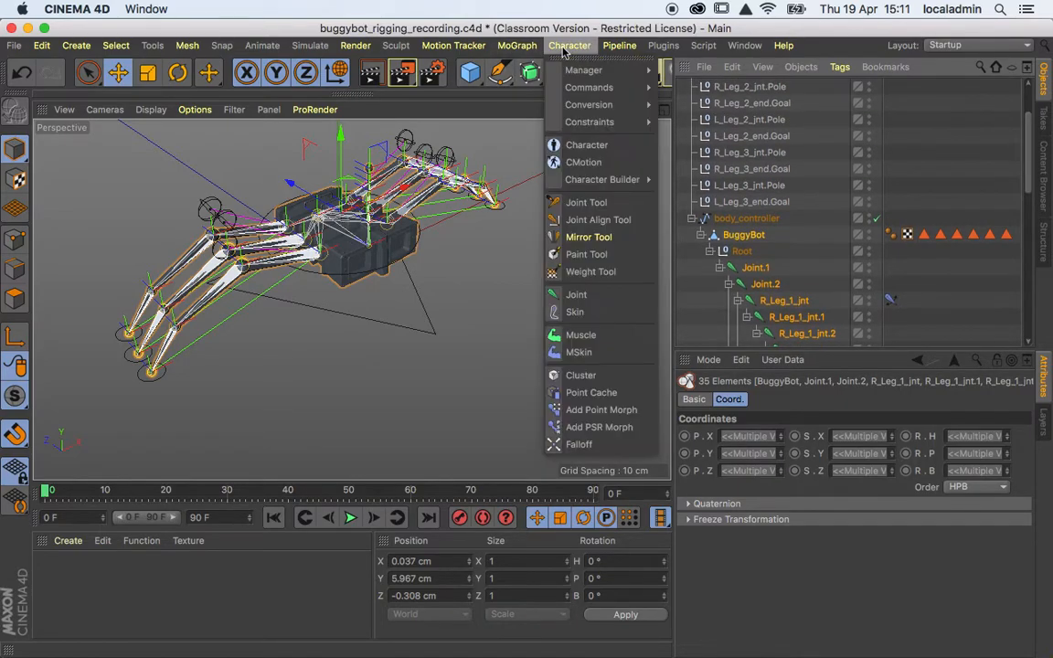
pyautogui.moveTo(595, 90)
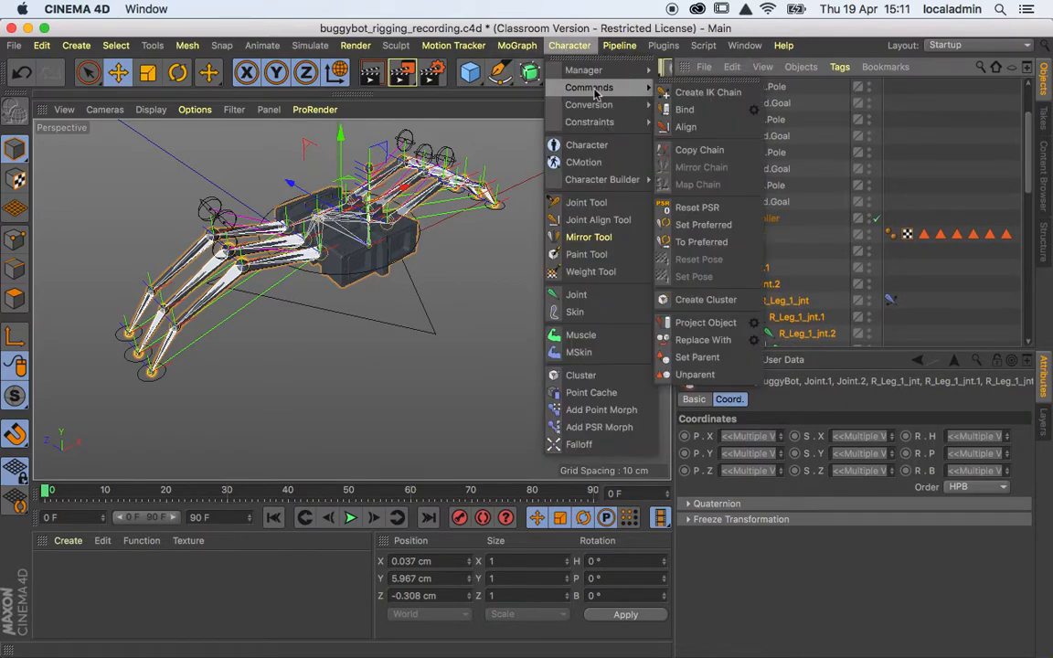
pyautogui.click(687, 111)
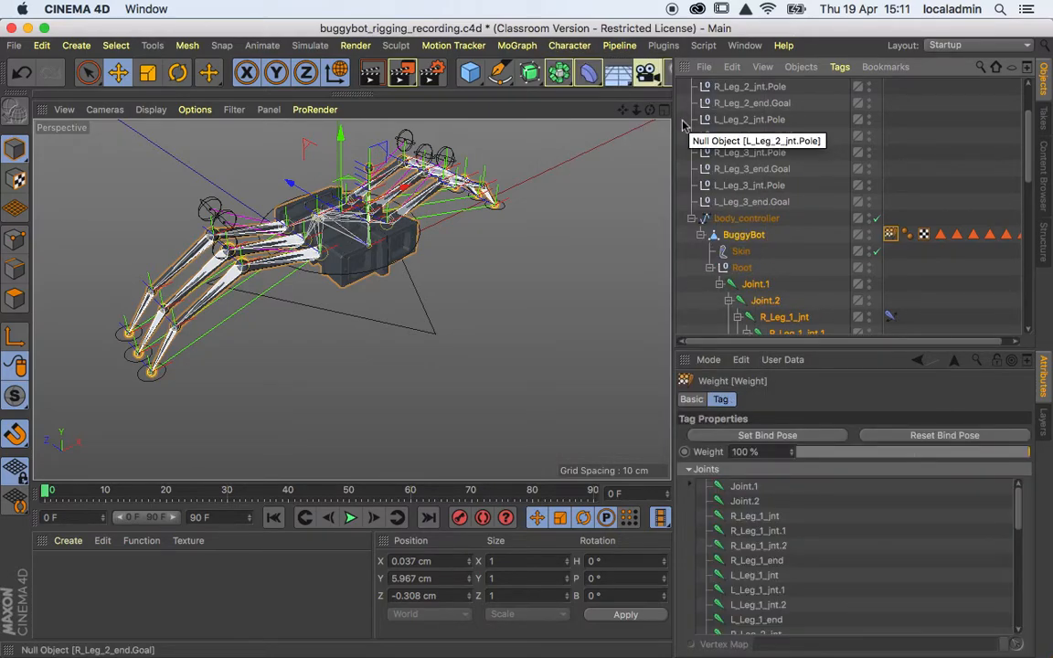
# - Move body_controller to about X -0.262, Y 3.84, Z -0.861 cm to test how the bound mesh deforms
pyautogui.click(752, 220)
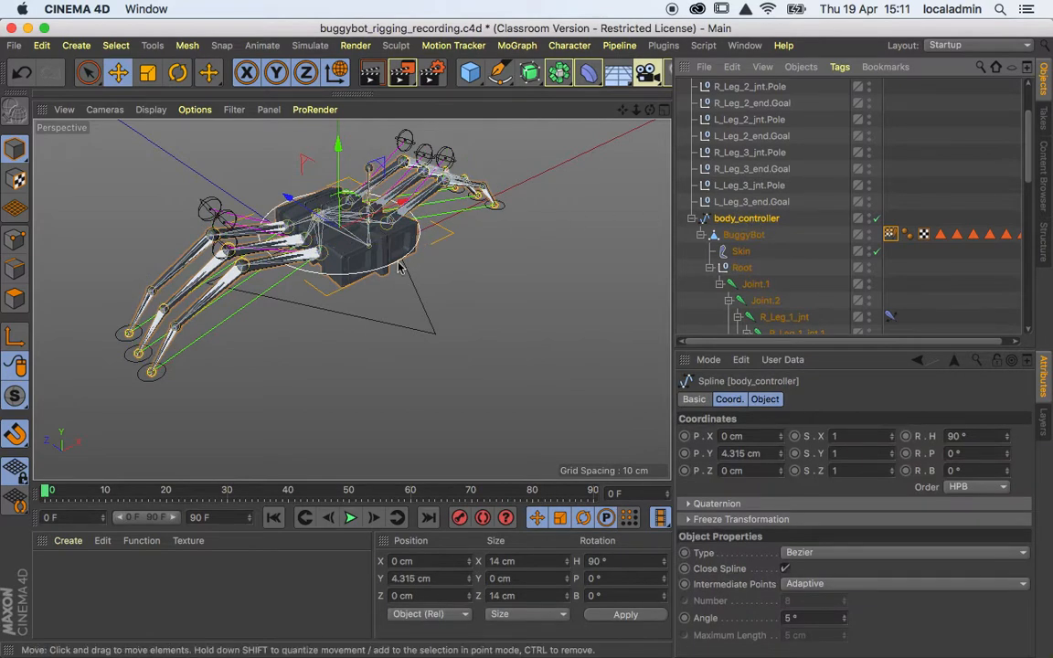
pyautogui.moveTo(393, 262); pyautogui.dragTo(320, 245)
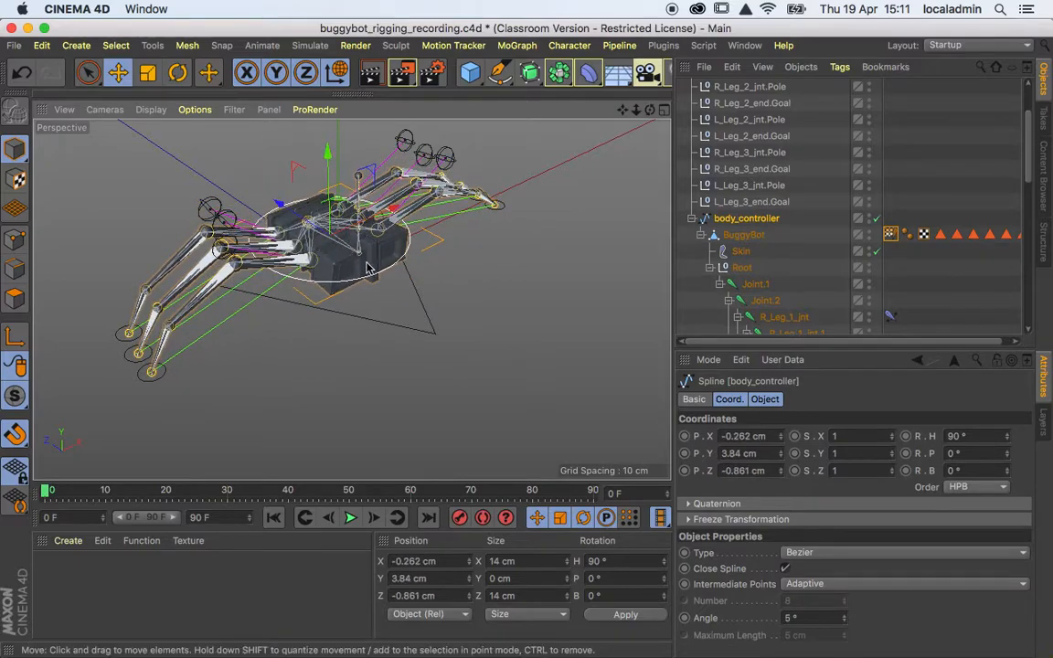
# - Move body_controller further to about X 2.745, Y 0.903, Z -0.754 cm and inspect the mesh deformation up close
pyautogui.scroll(4, 366, 266)
pyautogui.scroll(2, 365, 265)
pyautogui.moveTo(386, 290); pyautogui.dragTo(357, 223)
pyautogui.keyDown('alt'); pyautogui.moveTo(230, 374); pyautogui.dragTo(493, 219); pyautogui.keyUp('alt')
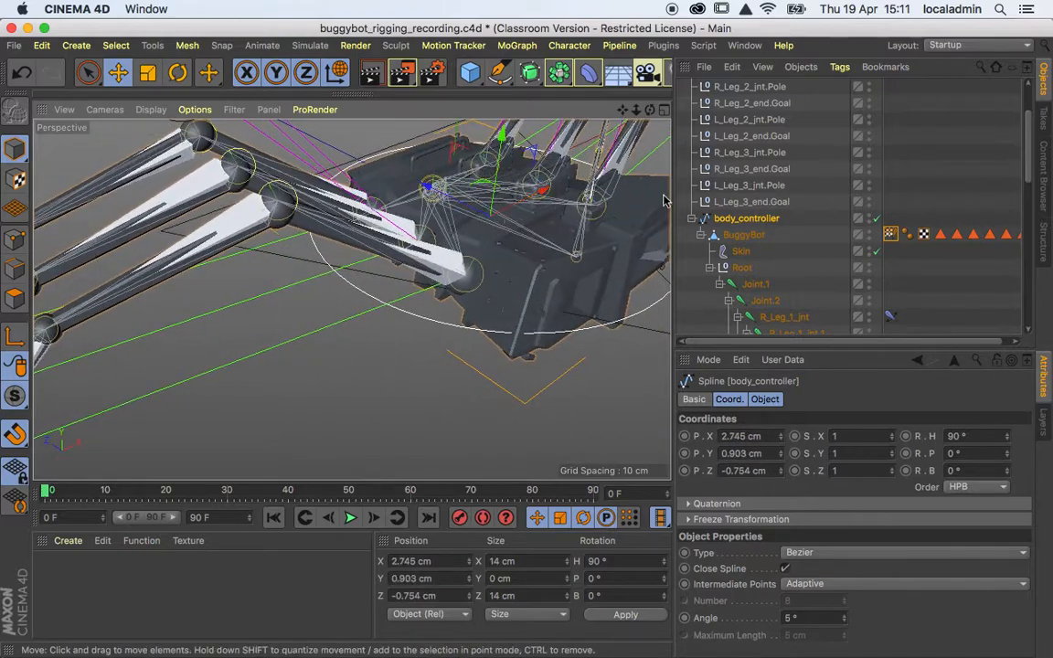
# - Select BuggyBot's Weight tag and undo the last test moves of body_controller
pyautogui.click(891, 236)
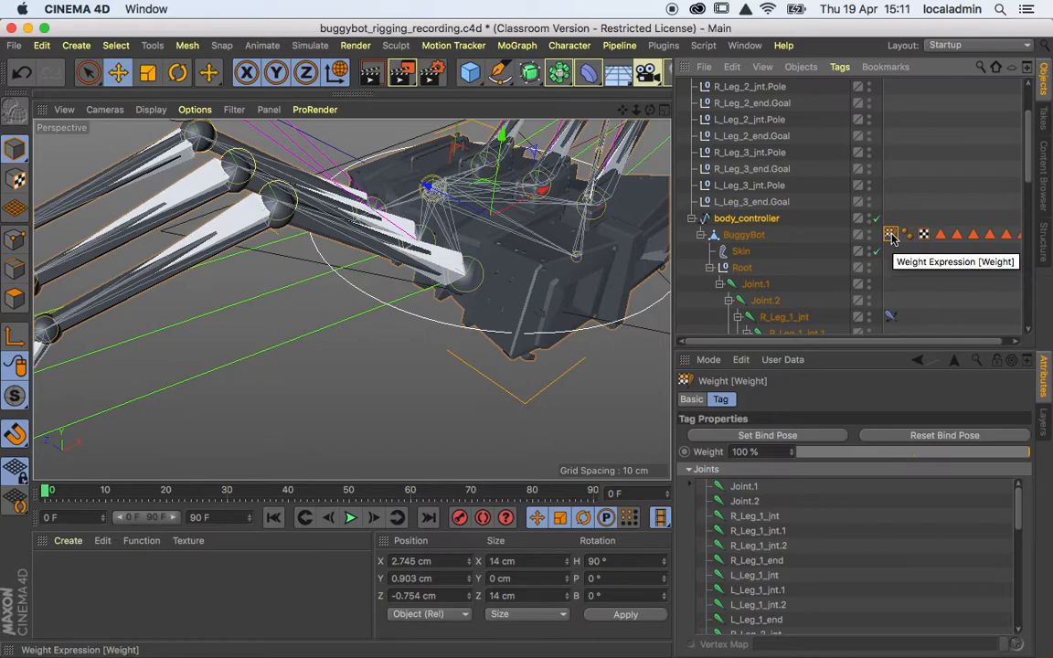
pyautogui.press('super+z')
pyautogui.press('super+z')
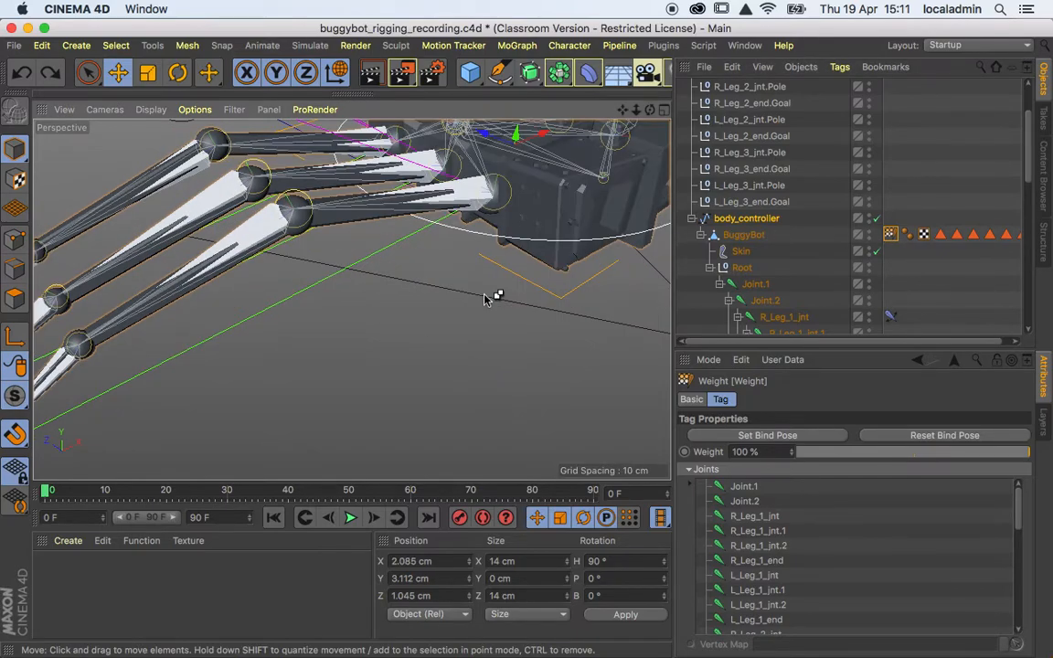
pyautogui.keyDown('alt'); pyautogui.moveTo(610, 221); pyautogui.dragTo(444, 258, button='middle'); pyautogui.keyUp('alt')
pyautogui.keyDown('alt'); pyautogui.moveTo(542, 245); pyautogui.dragTo(443, 224); pyautogui.keyUp('alt')
pyautogui.scroll(-3, 444, 224)
pyautogui.keyDown('alt'); pyautogui.moveTo(530, 228); pyautogui.dragTo(501, 233, button='middle'); pyautogui.keyUp('alt')
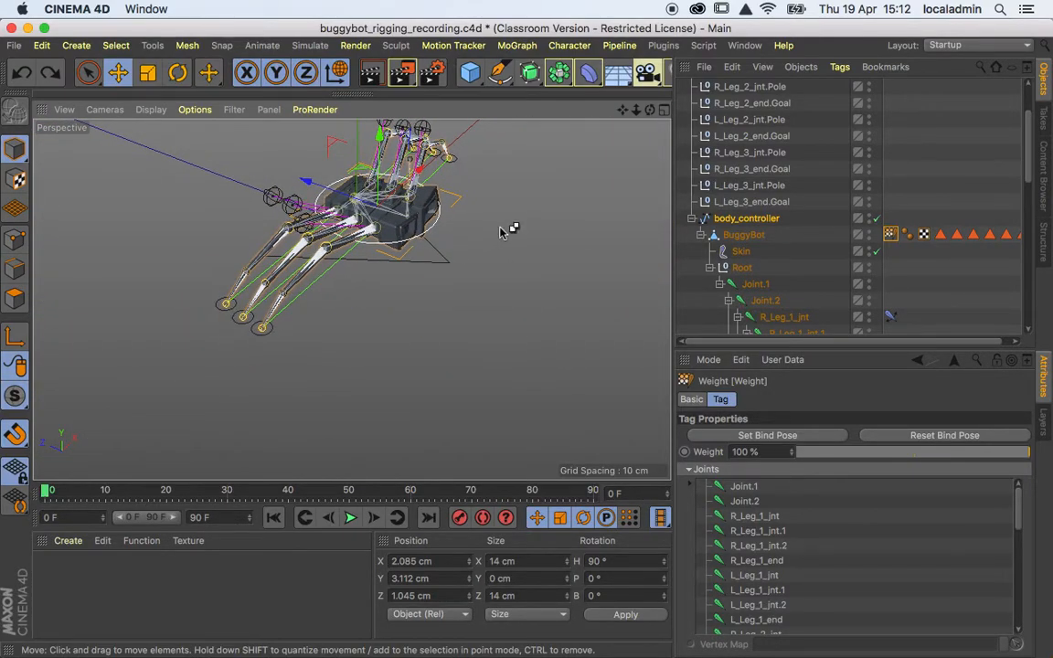
pyautogui.press('super+z')
# - Inspect the deformed body, then open the Weight Manager and place its window clear of the robot
pyautogui.keyDown('alt'); pyautogui.moveTo(484, 220); pyautogui.dragTo(399, 199); pyautogui.keyUp('alt')
pyautogui.scroll(10, 416, 234)
pyautogui.keyDown('alt'); pyautogui.moveTo(443, 248); pyautogui.dragTo(540, 253); pyautogui.keyUp('alt')
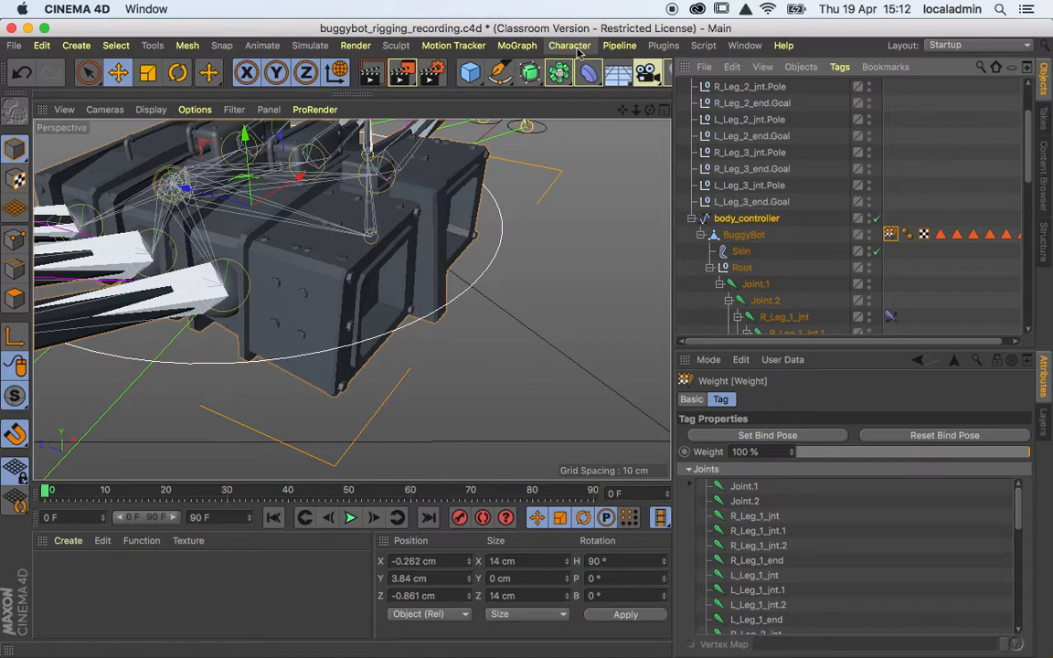
pyautogui.scroll(-8, 572, 219)
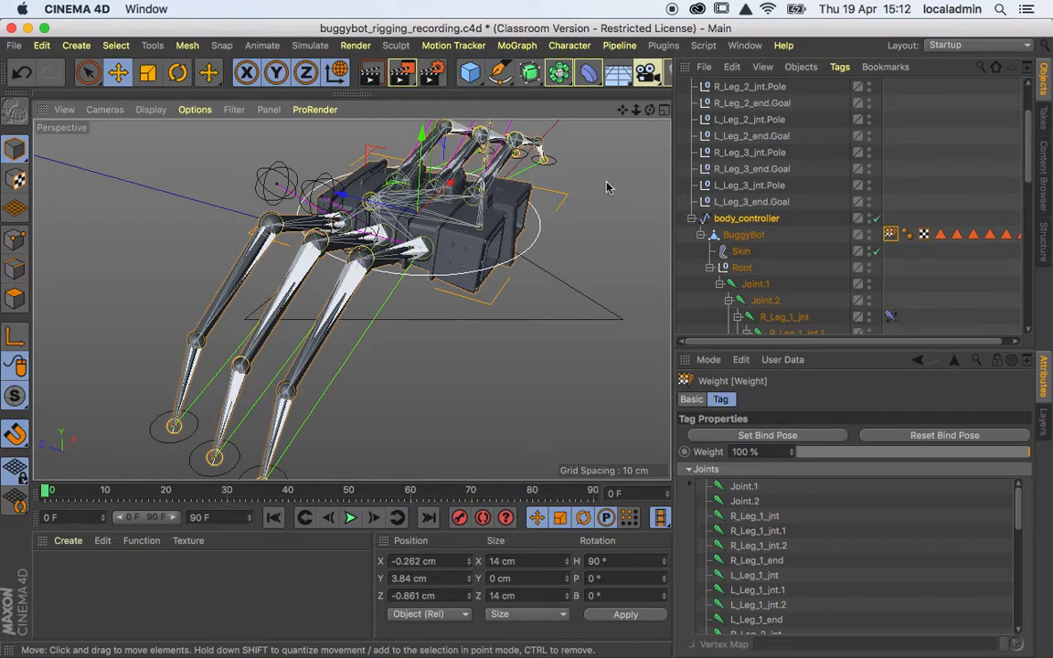
pyautogui.keyDown('alt'); pyautogui.moveTo(553, 167); pyautogui.dragTo(484, 178); pyautogui.keyUp('alt')
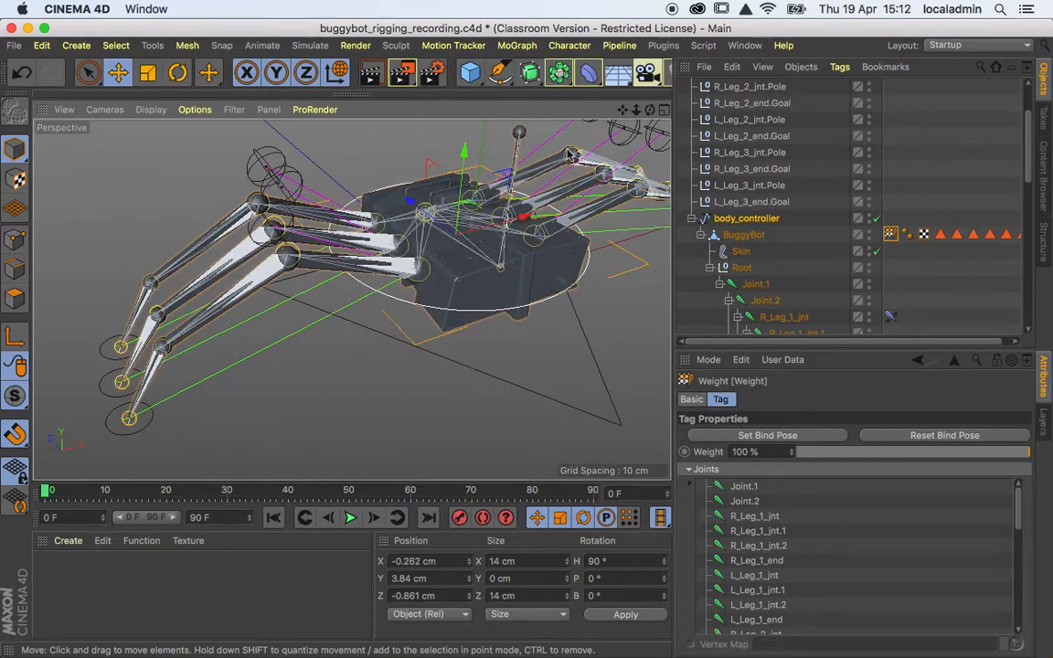
pyautogui.click(570, 46)
pyautogui.moveTo(590, 75)
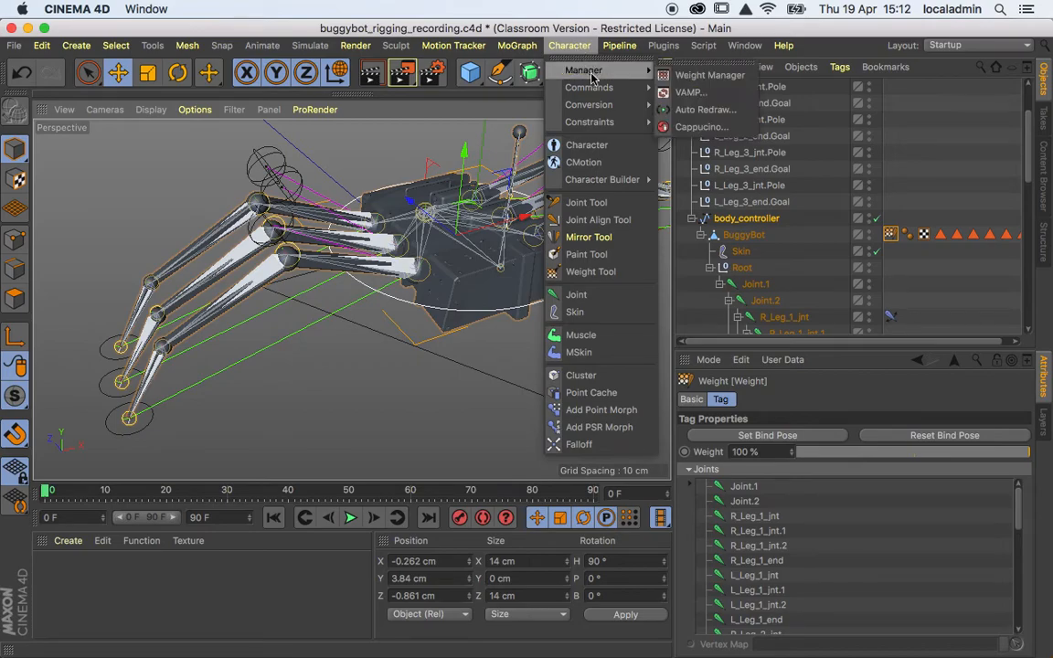
pyautogui.click(690, 75)
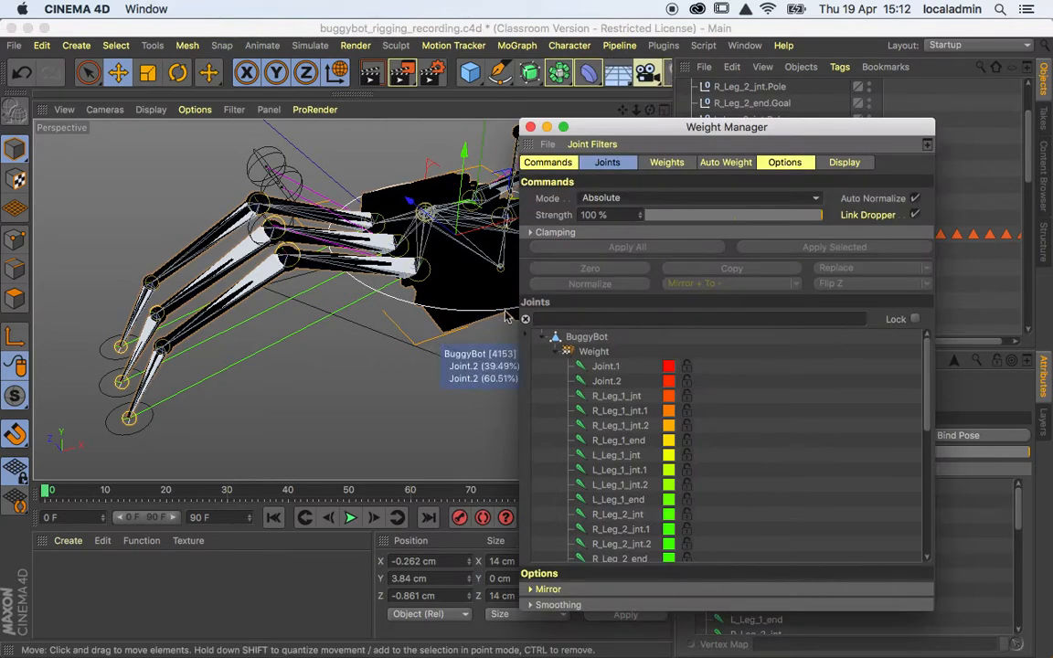
pyautogui.moveTo(617, 131); pyautogui.dragTo(145, 152)
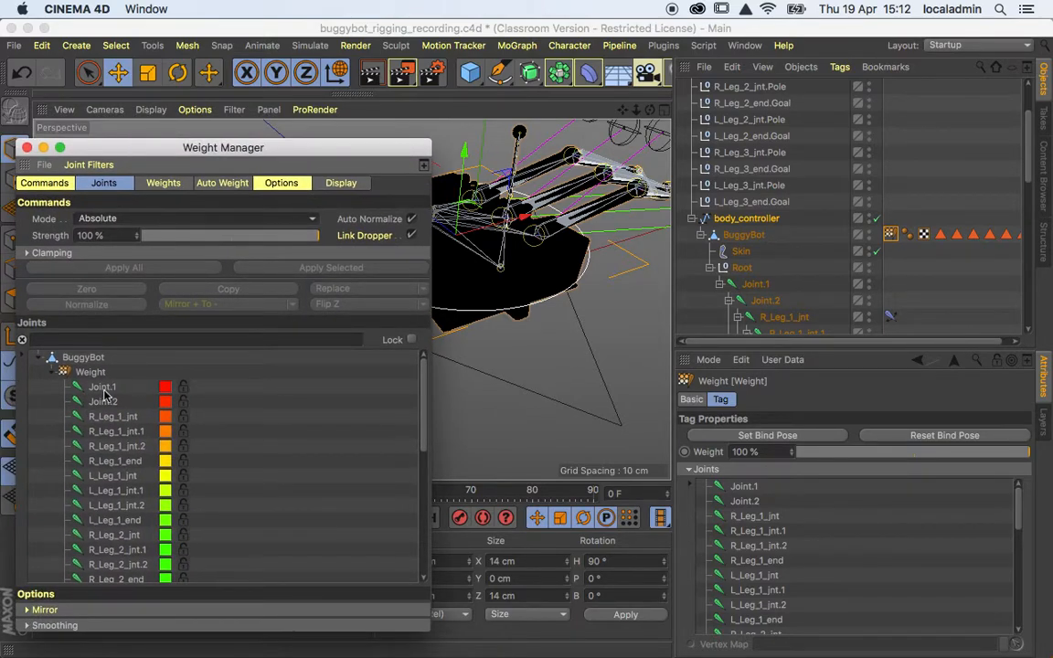
# - Switch to polygon mode and select all joints in the Weight Manager to display their weights on the mesh
pyautogui.scroll(-4, 106, 393)
pyautogui.moveTo(281, 159); pyautogui.dragTo(263, 315)
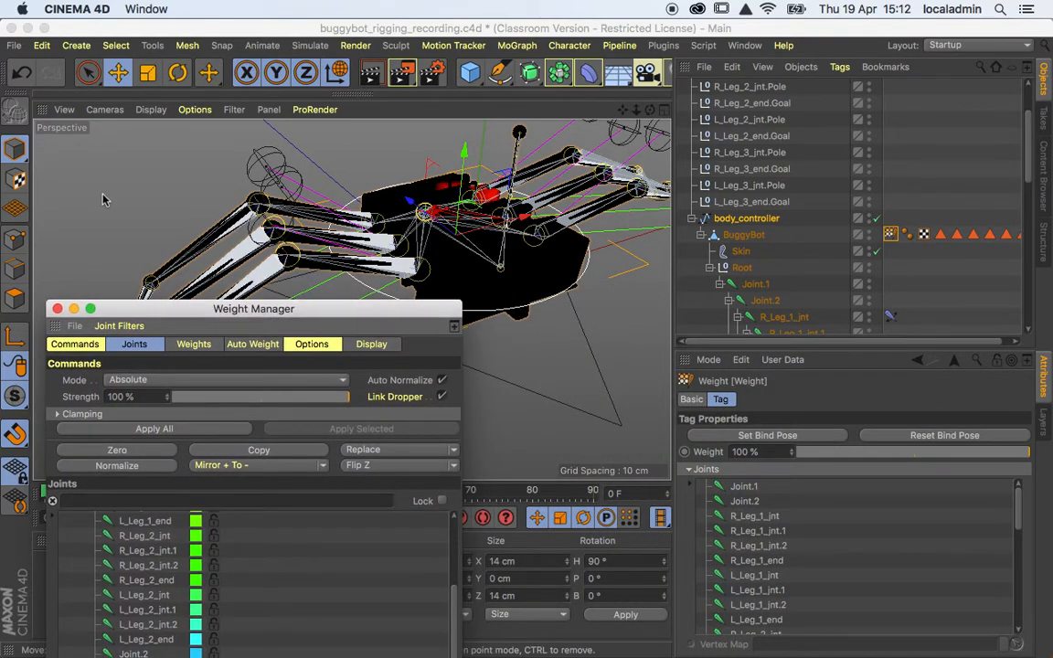
pyautogui.click(20, 302)
pyautogui.moveTo(141, 310); pyautogui.dragTo(270, 379)
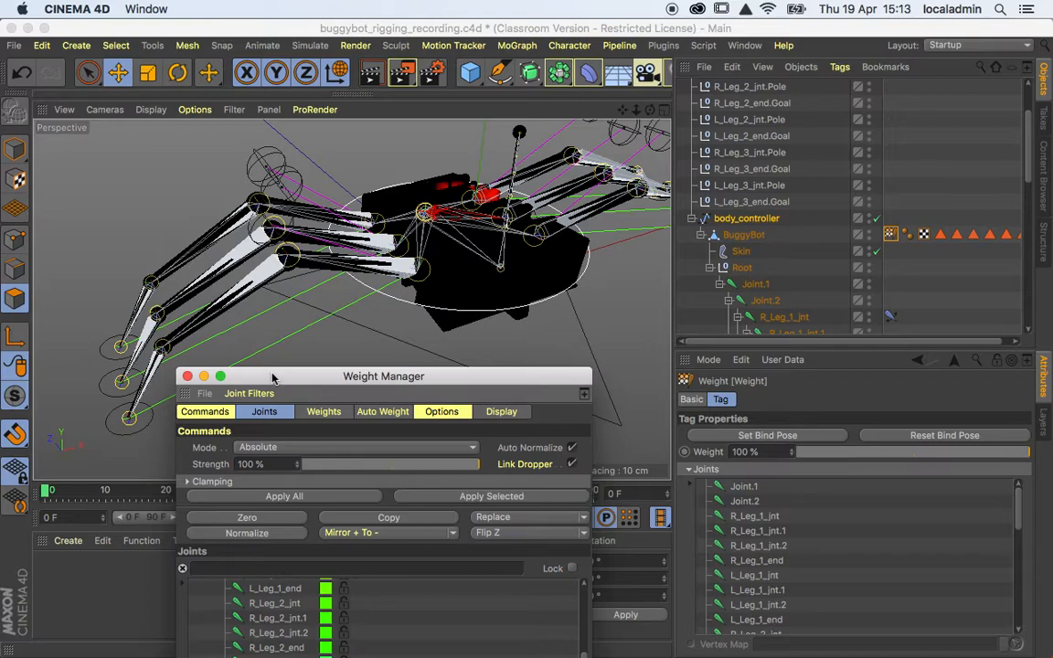
pyautogui.click(469, 332)
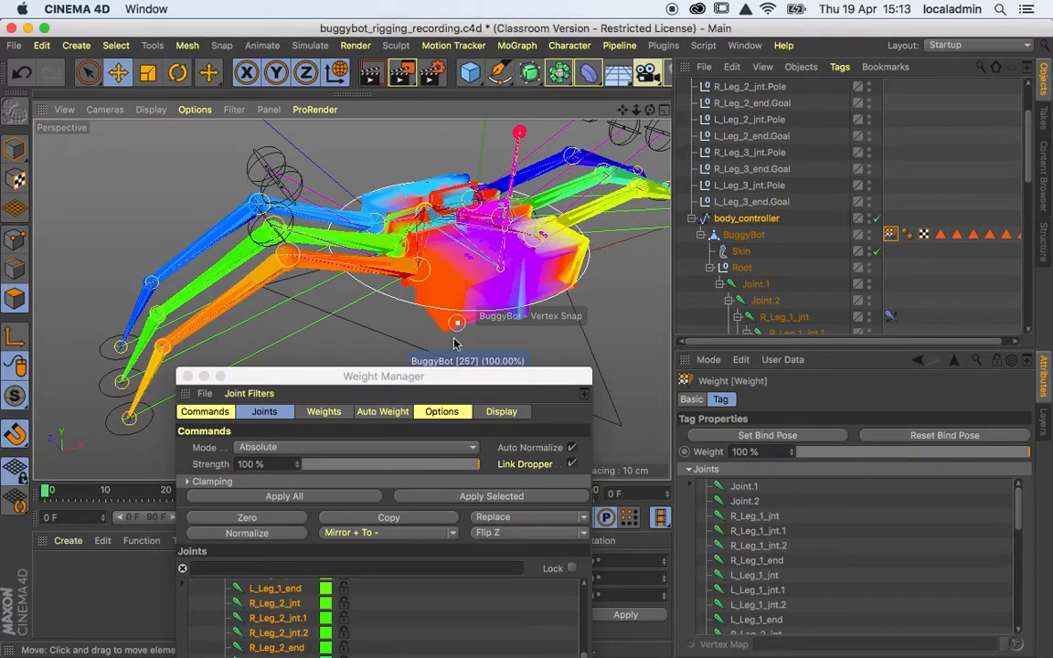
pyautogui.moveTo(448, 371)
pyautogui.mouseDown()
pyautogui.moveTo(501, 257)
pyautogui.moveTo(480, 322)
pyautogui.moveTo(451, 371)
pyautogui.moveTo(442, 370)
pyautogui.mouseUp()
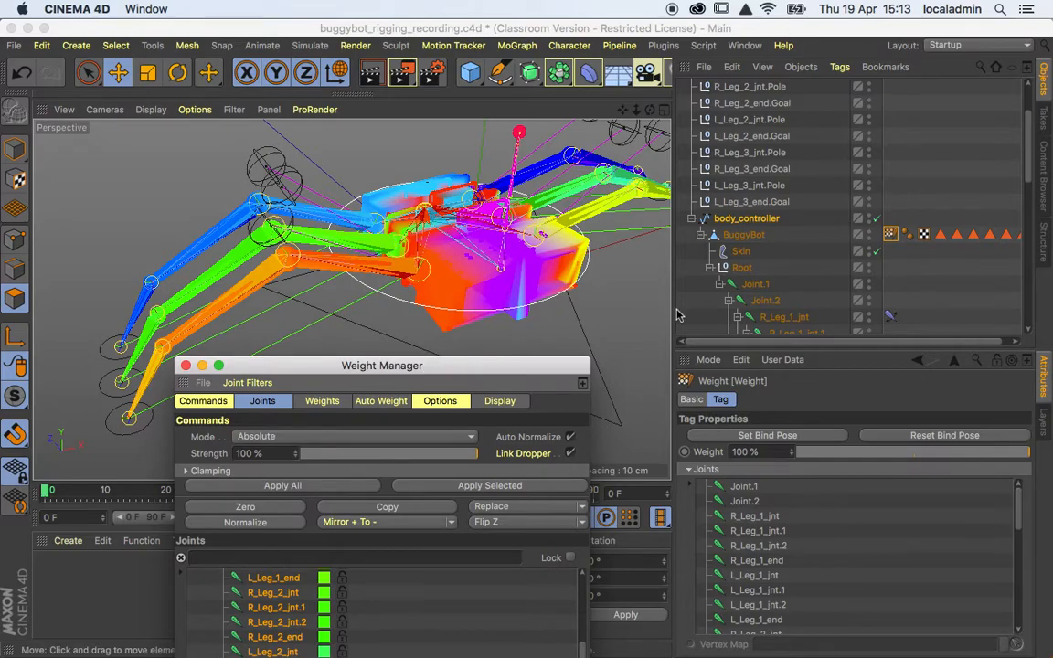
# - Select the BuggyBot mesh and activate Live Selection with Only Select Visible Elements turned off
pyautogui.click(744, 236)
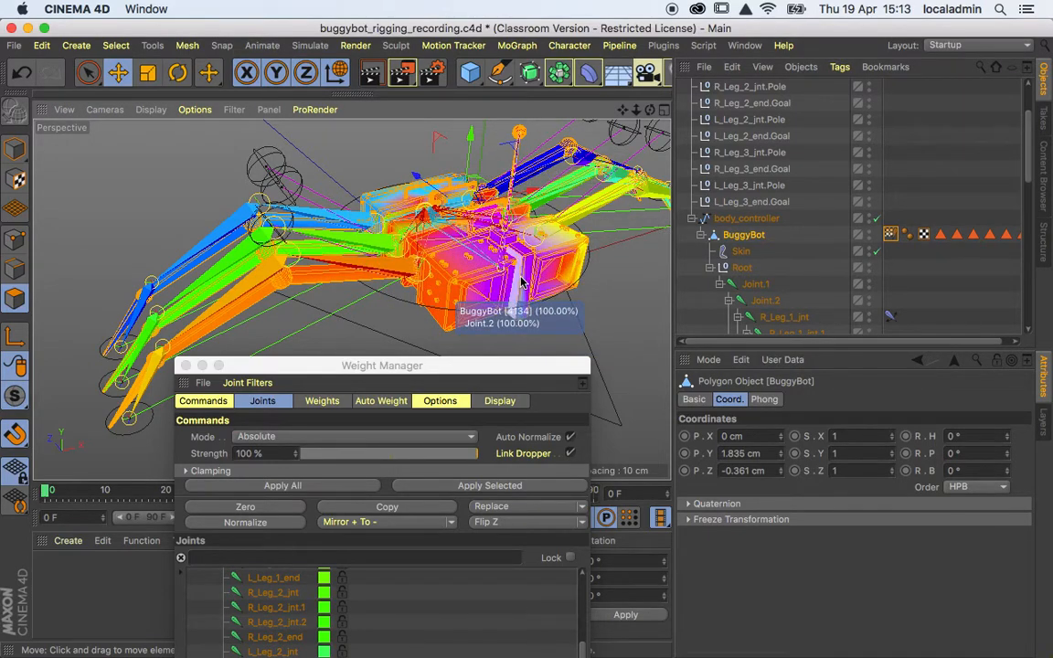
pyautogui.click(89, 73)
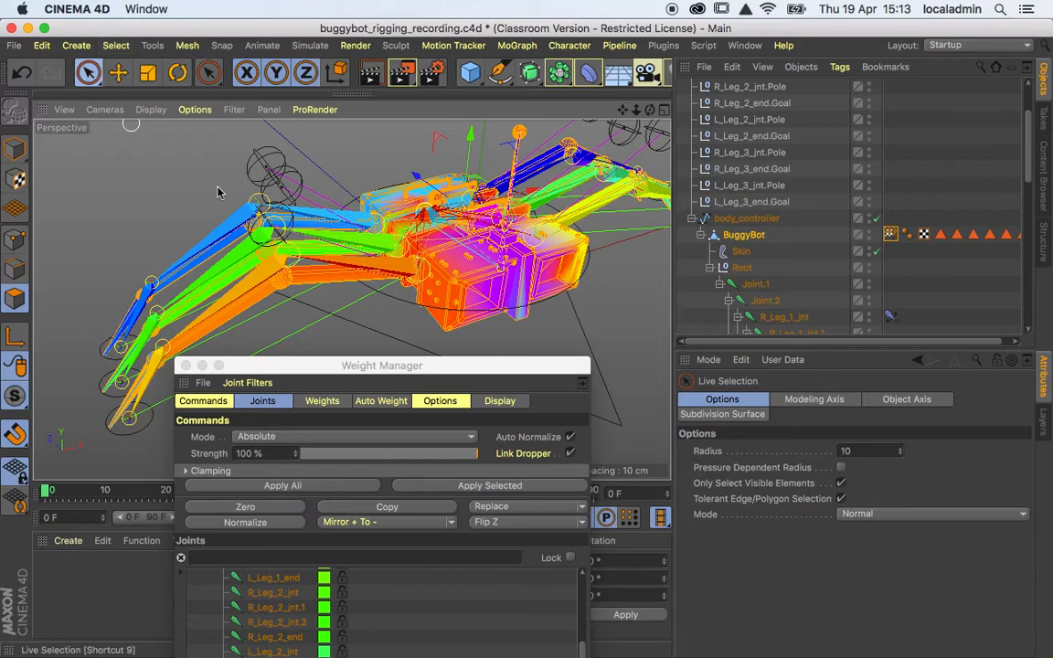
pyautogui.click(841, 484)
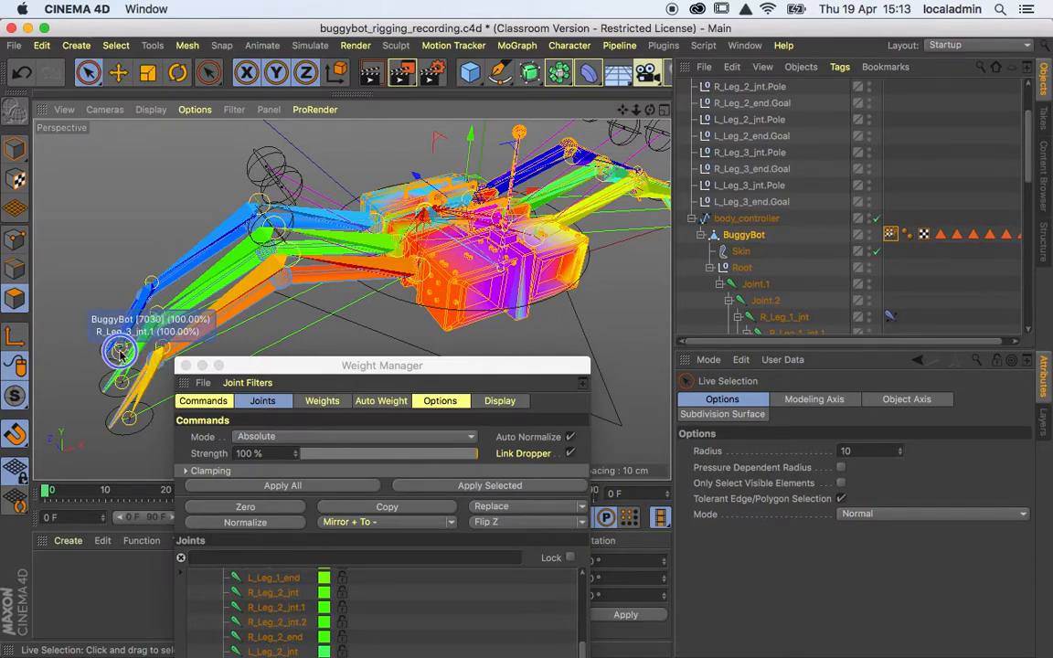
pyautogui.keyDown('alt'); pyautogui.moveTo(609, 217); pyautogui.dragTo(636, 145); pyautogui.keyUp('alt')
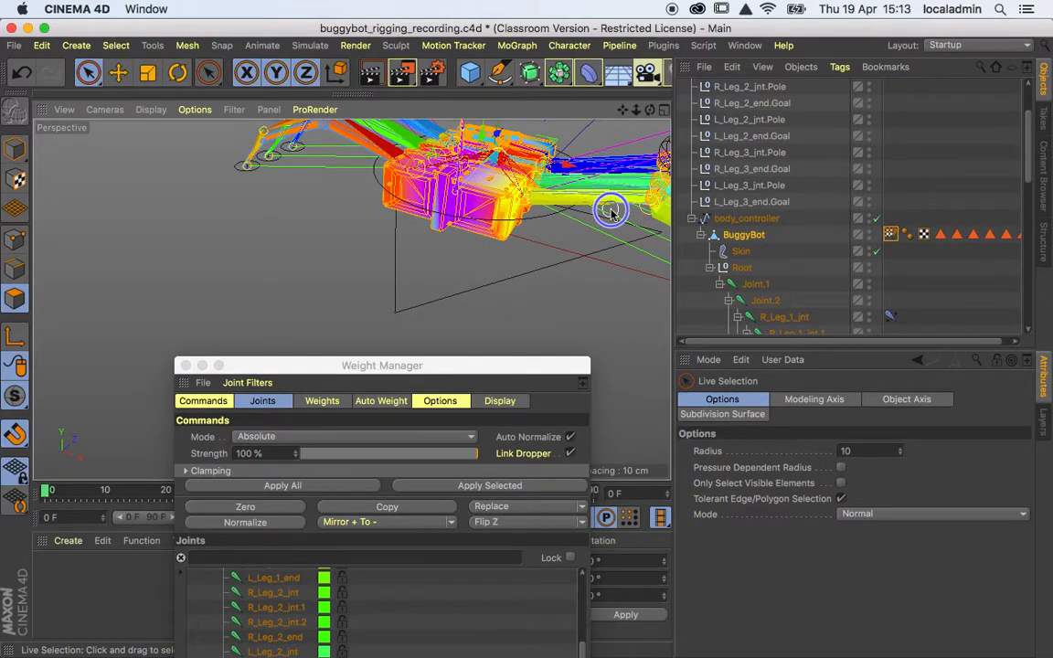
pyautogui.keyDown('alt'); pyautogui.moveTo(636, 184); pyautogui.dragTo(419, 299); pyautogui.keyUp('alt')
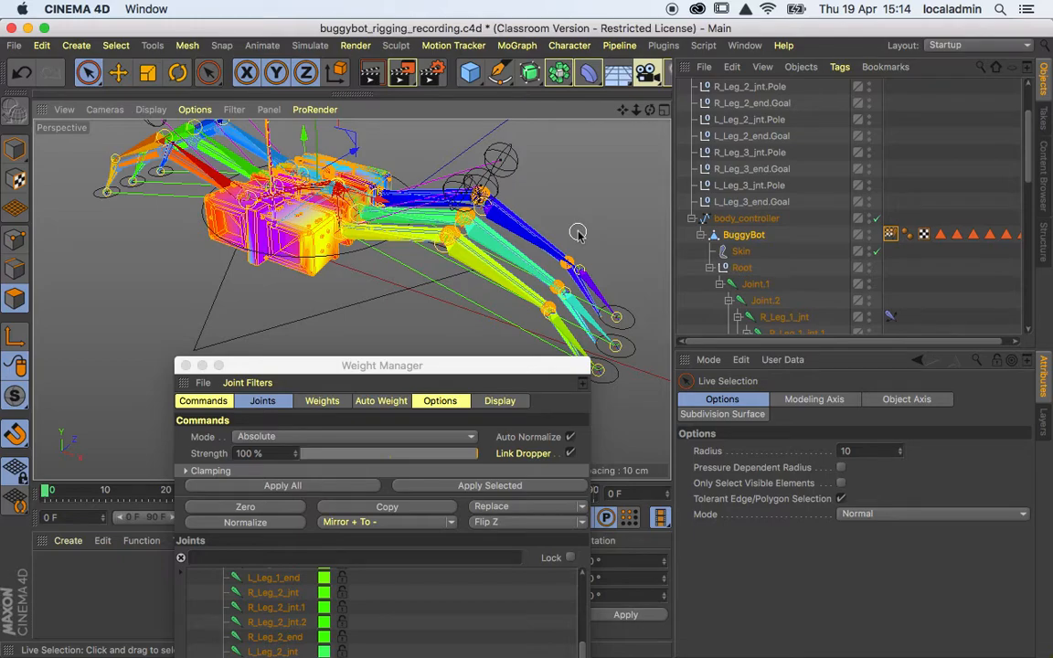
# - With Fill Selection, remove the lower-leg parts and joint spheres of the left legs from the BuggyBot polygon selection
pyautogui.press('u')
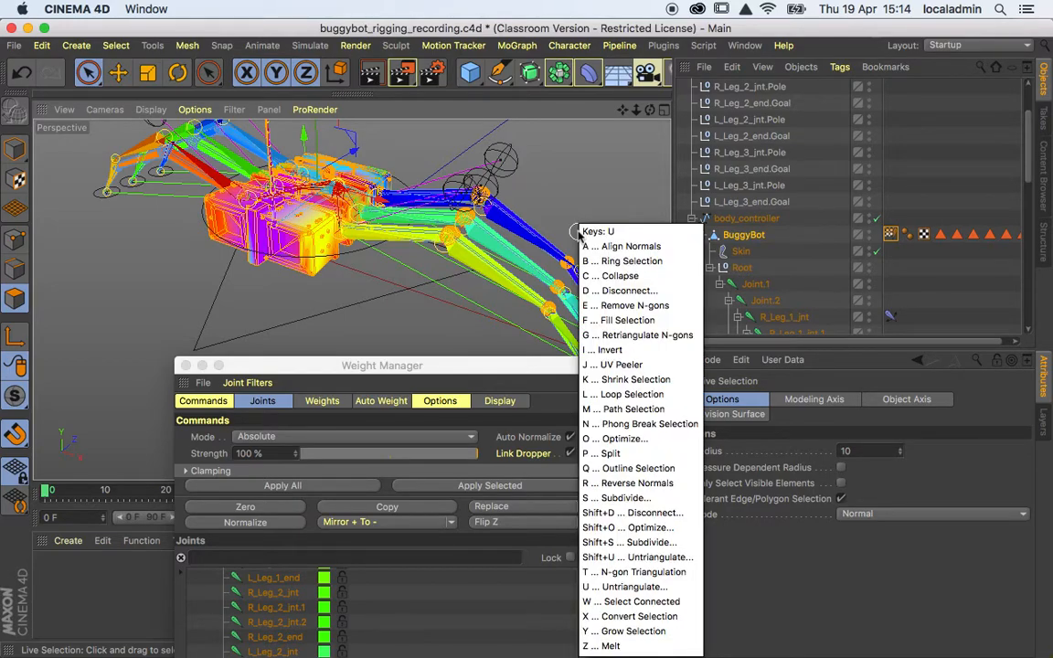
pyautogui.press('f')
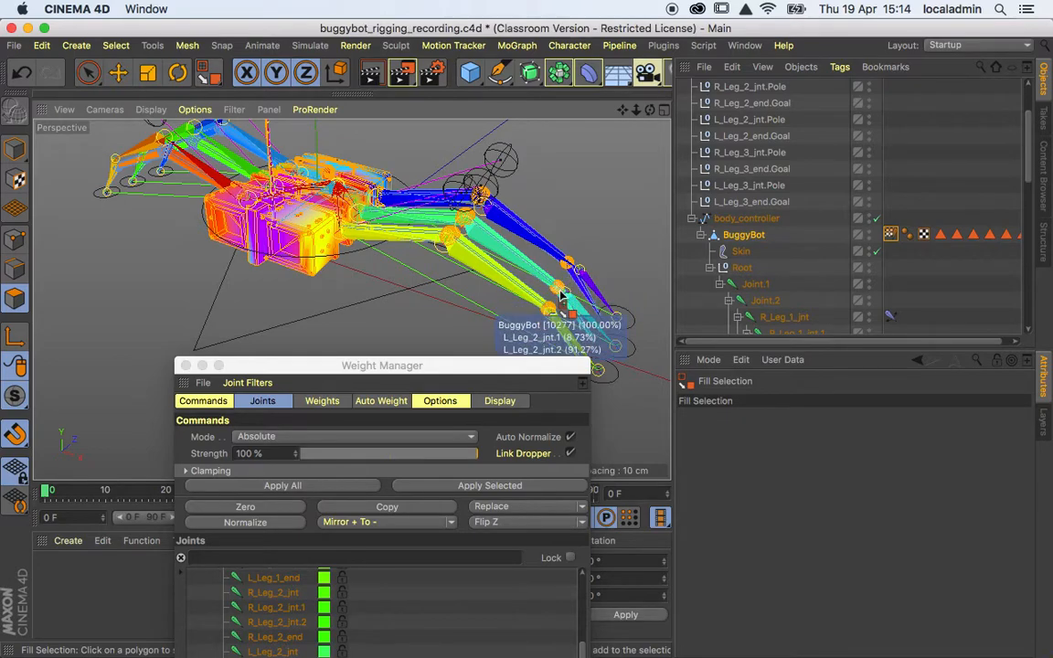
pyautogui.scroll(2, 567, 266)
pyautogui.scroll(2, 567, 266)
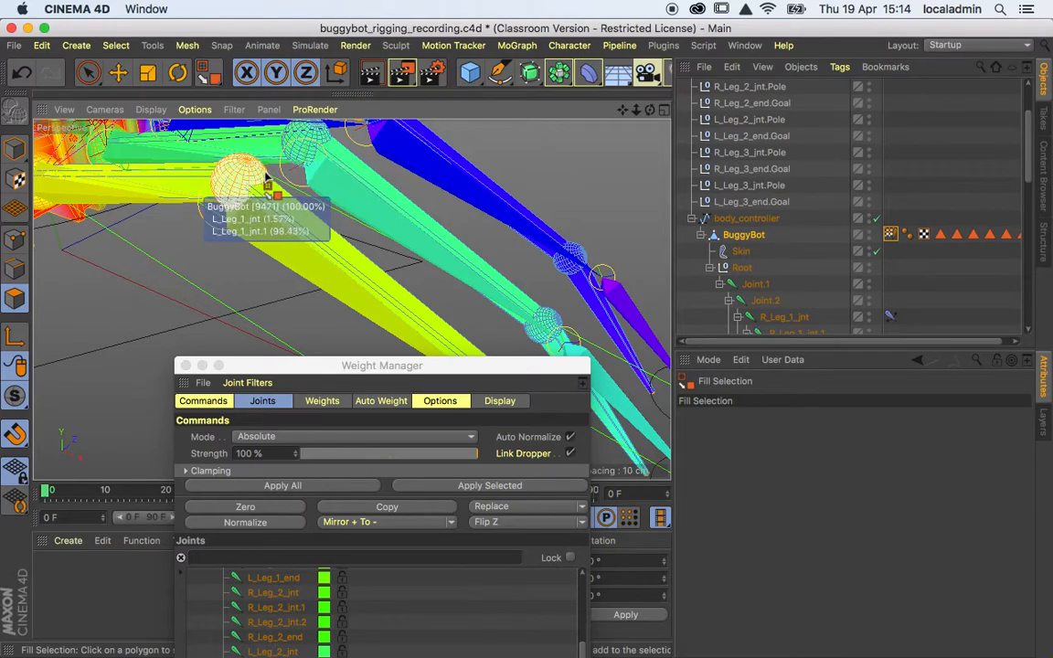
pyautogui.keyDown('alt'); pyautogui.moveTo(490, 248); pyautogui.dragTo(511, 156, button='middle'); pyautogui.keyUp('alt')
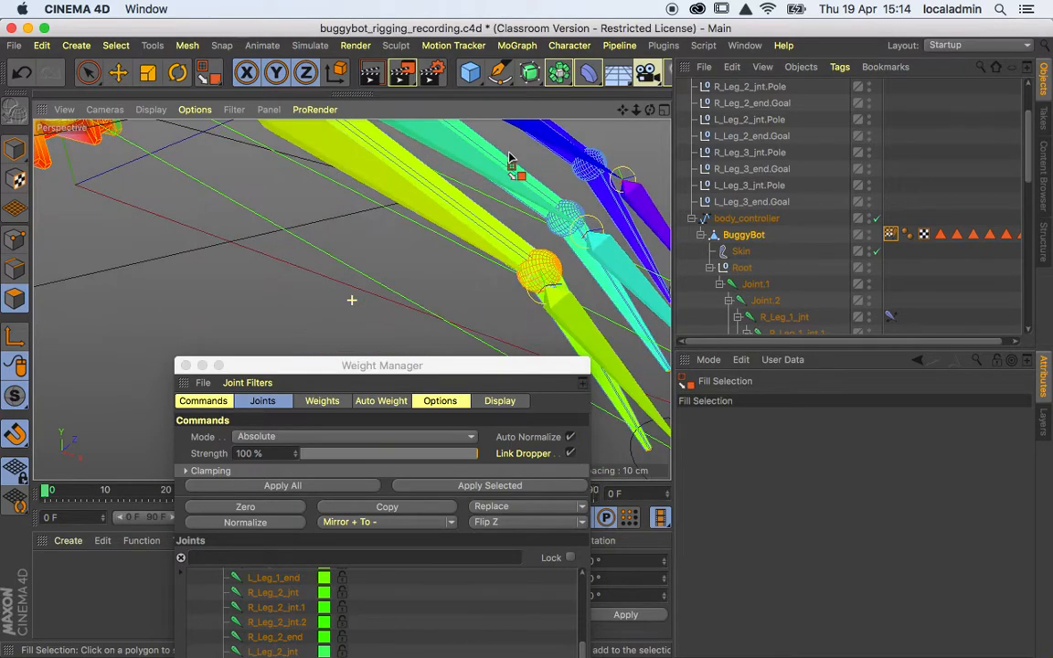
pyautogui.click(548, 267)
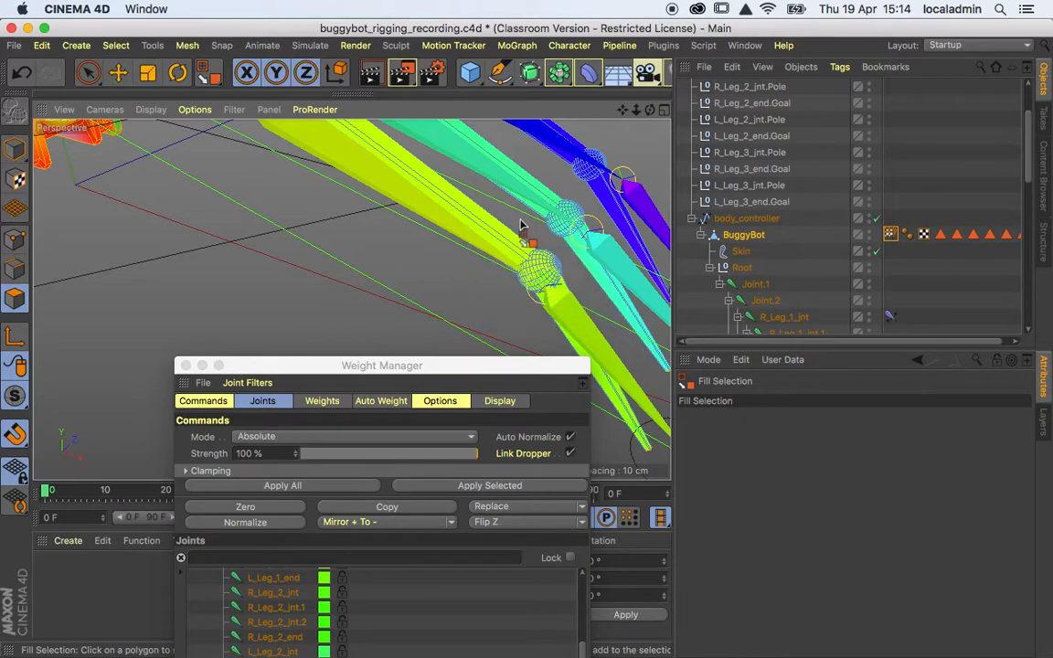
# - Remove the remaining knee and hip parts of the left legs from the polygon selection with Fill Selection
pyautogui.scroll(-3, 522, 223)
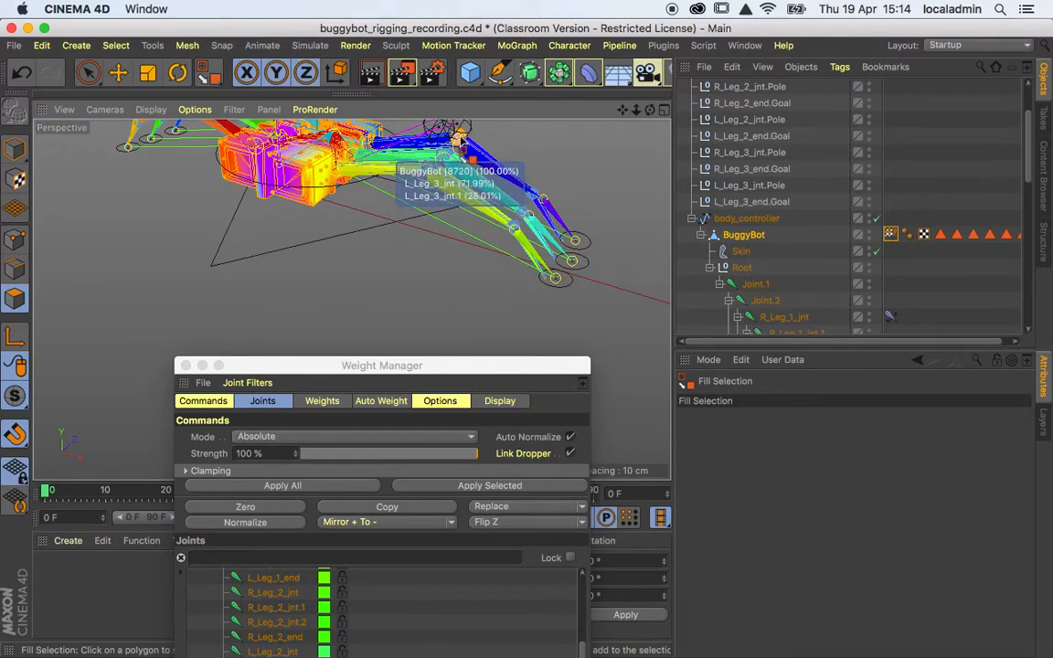
pyautogui.scroll(4, 463, 146)
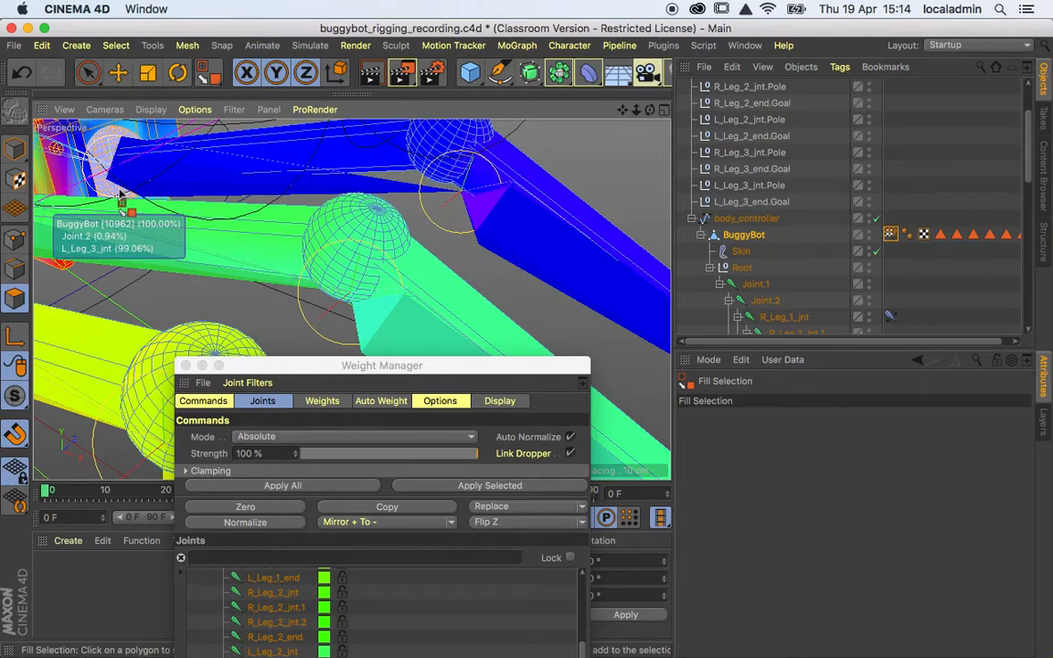
pyautogui.keyDown('alt'); pyautogui.moveTo(163, 198); pyautogui.dragTo(406, 214, button='middle'); pyautogui.keyUp('alt')
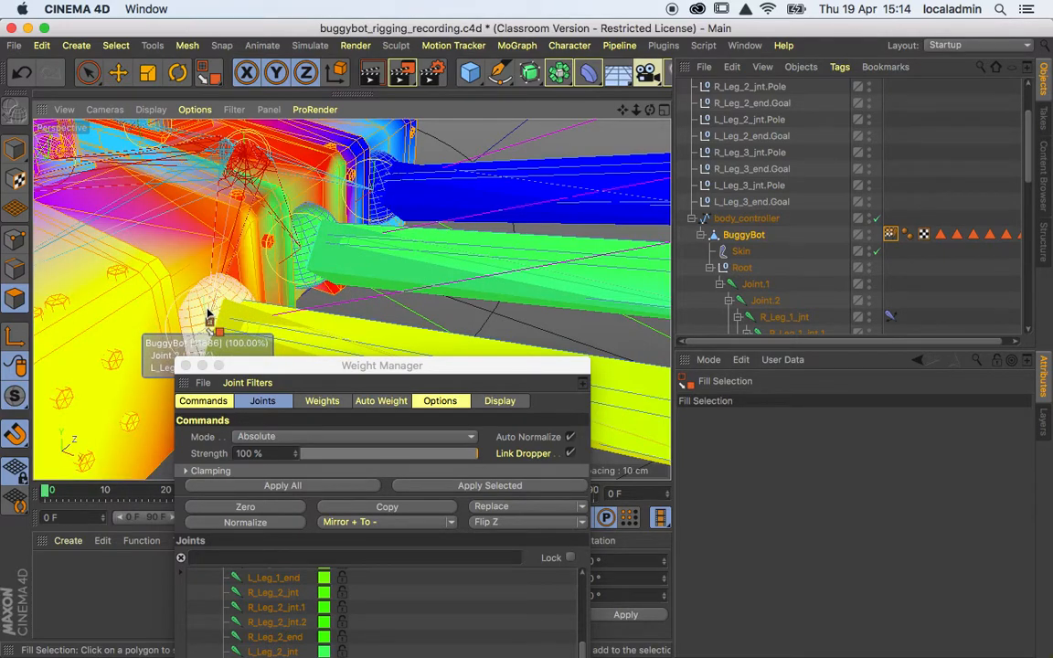
# - Remove all right-leg parts from the selection so only body polygons stay selected, and close the Weight Manager
pyautogui.scroll(-5, 238, 270)
pyautogui.keyDown('alt'); pyautogui.moveTo(199, 247); pyautogui.dragTo(369, 246, button='middle'); pyautogui.keyUp('alt')
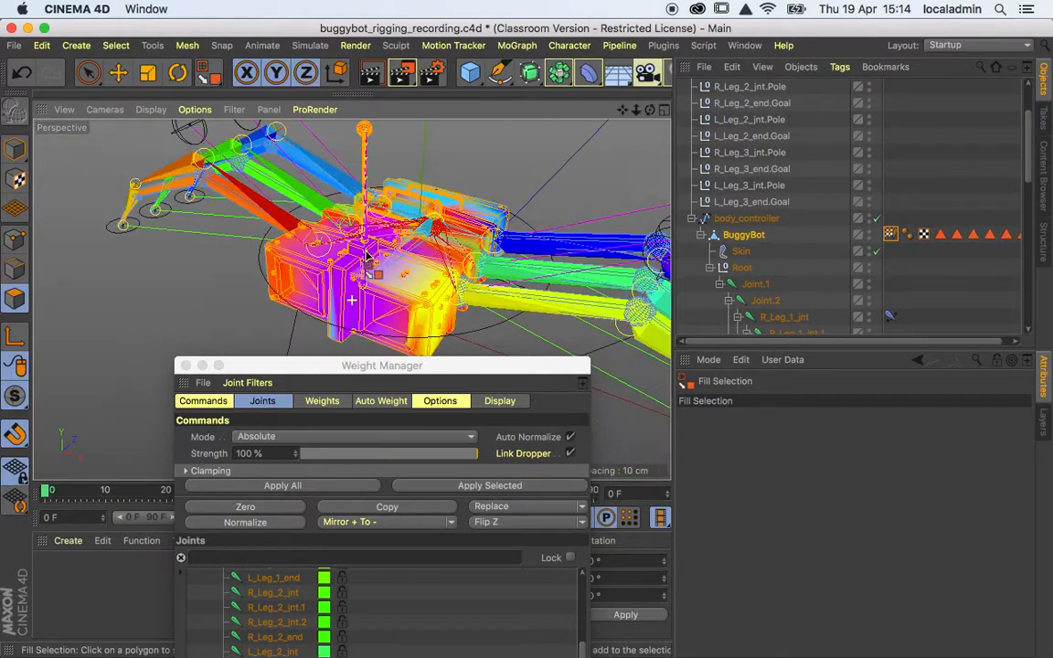
pyautogui.keyDown('alt'); pyautogui.moveTo(327, 243); pyautogui.dragTo(494, 244); pyautogui.keyUp('alt')
pyautogui.scroll(5, 268, 235)
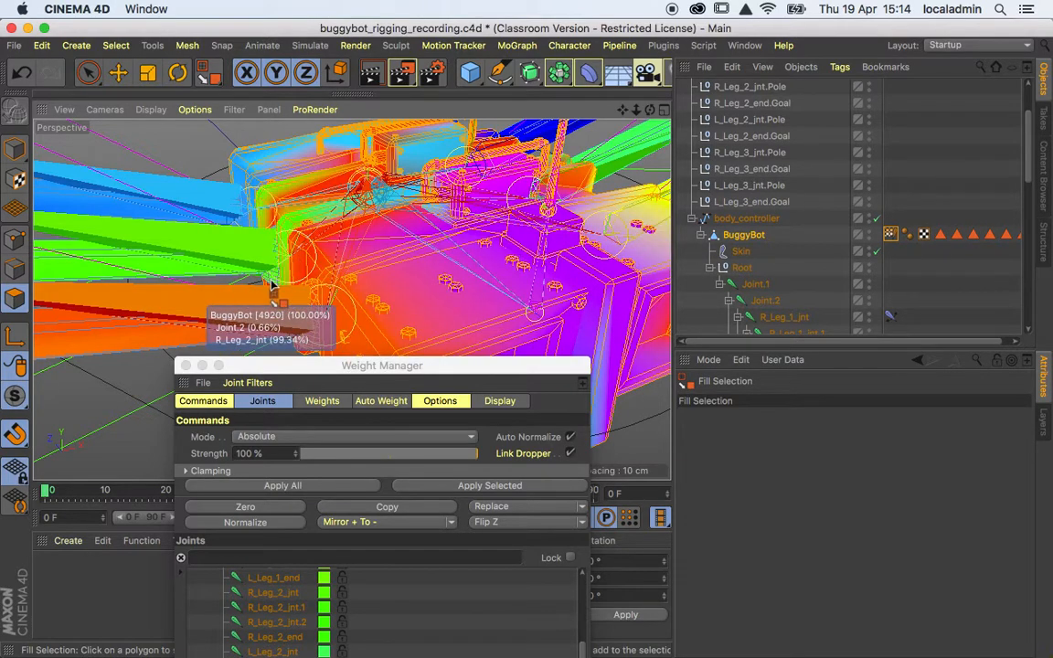
pyautogui.scroll(-6, 316, 301)
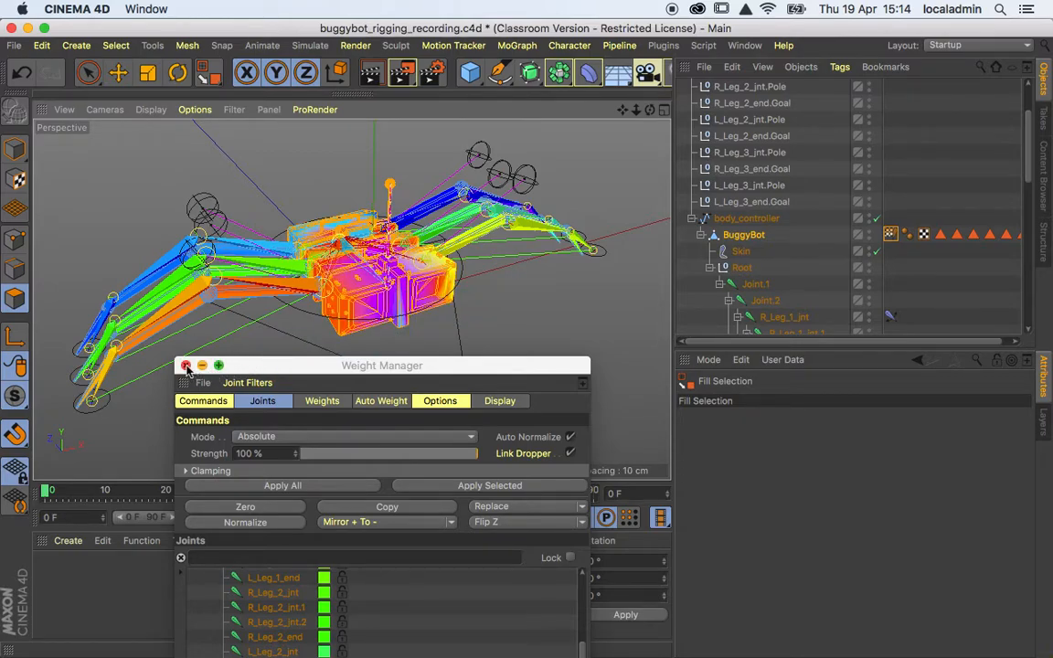
pyautogui.click(186, 365)
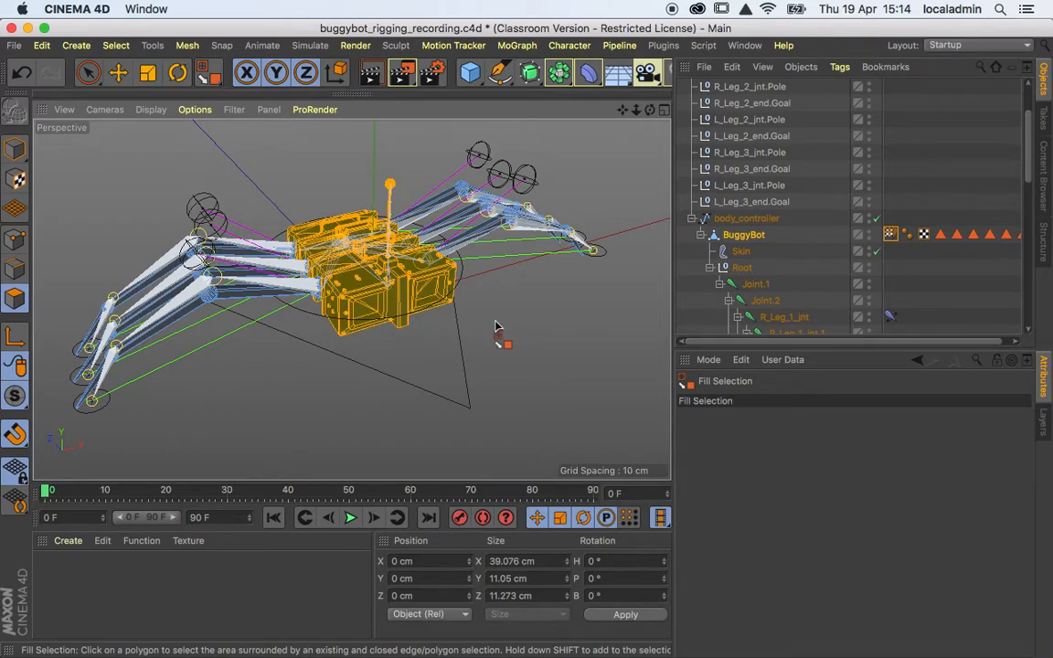
# - Remove the upper part of the antenna from the polygon selection using Rectangle Selection in the Front view
pyautogui.keyDown('alt'); pyautogui.moveTo(473, 352); pyautogui.dragTo(403, 275); pyautogui.keyUp('alt')
pyautogui.press('0')
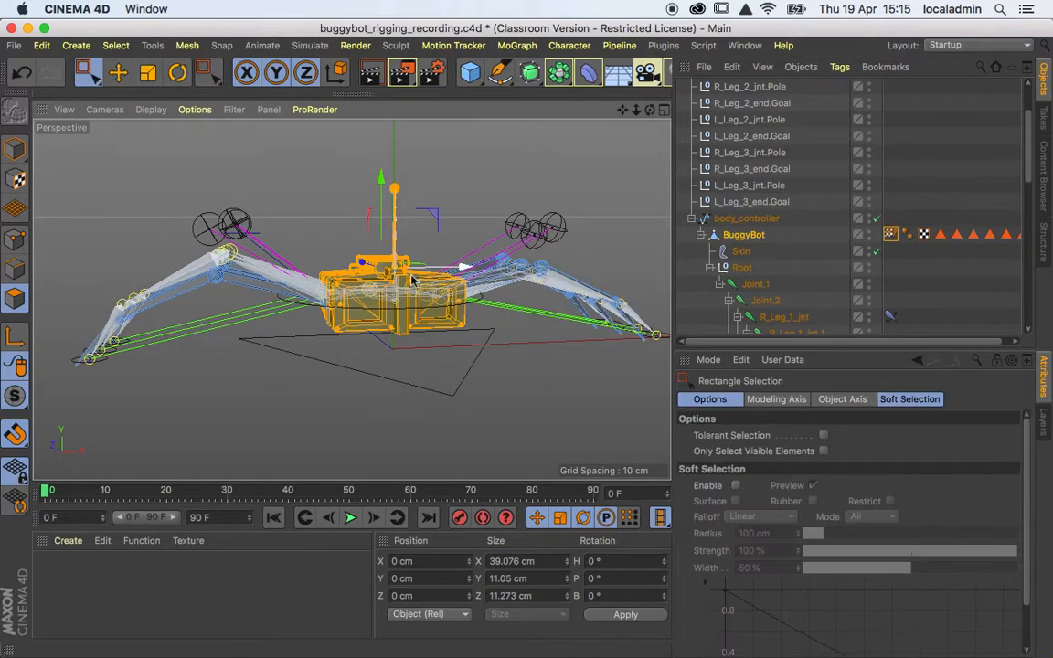
pyautogui.moveTo(100, 257); pyautogui.dragTo(198, 369)
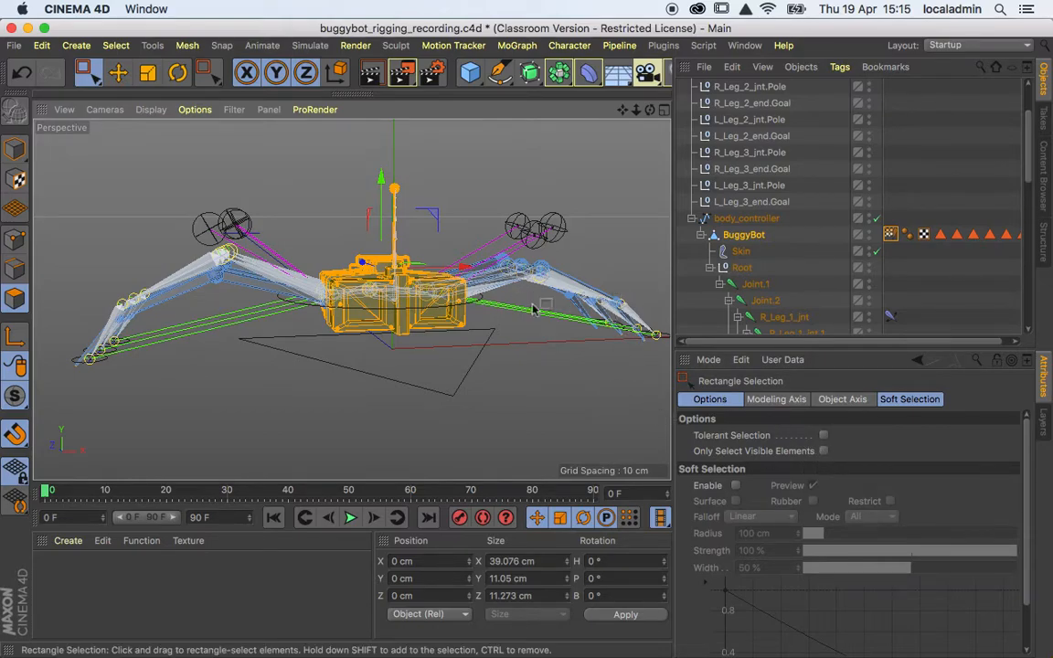
pyautogui.moveTo(220, 348); pyautogui.dragTo(514, 341)
pyautogui.moveTo(218, 394)
pyautogui.keyDown('alt'); pyautogui.mouseDown()
pyautogui.moveTo(470, 317)
pyautogui.moveTo(594, 363)
pyautogui.moveTo(329, 383)
pyautogui.moveTo(237, 404)
pyautogui.moveTo(219, 384)
pyautogui.mouseUp(); pyautogui.keyUp('alt')
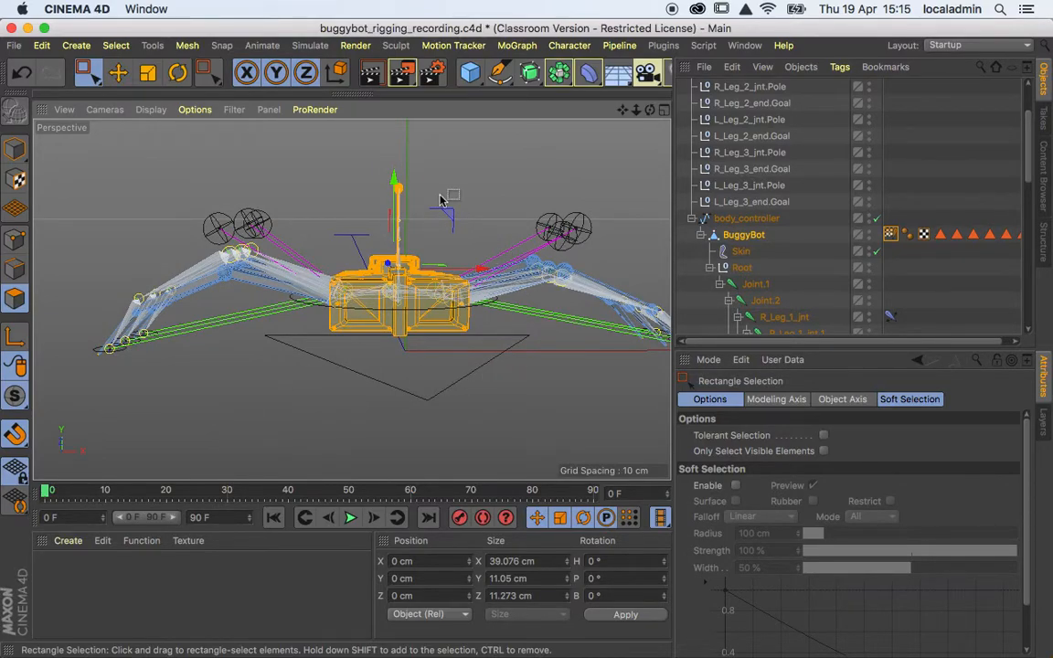
pyautogui.press('F4')
pyautogui.scroll(5, 321, 244)
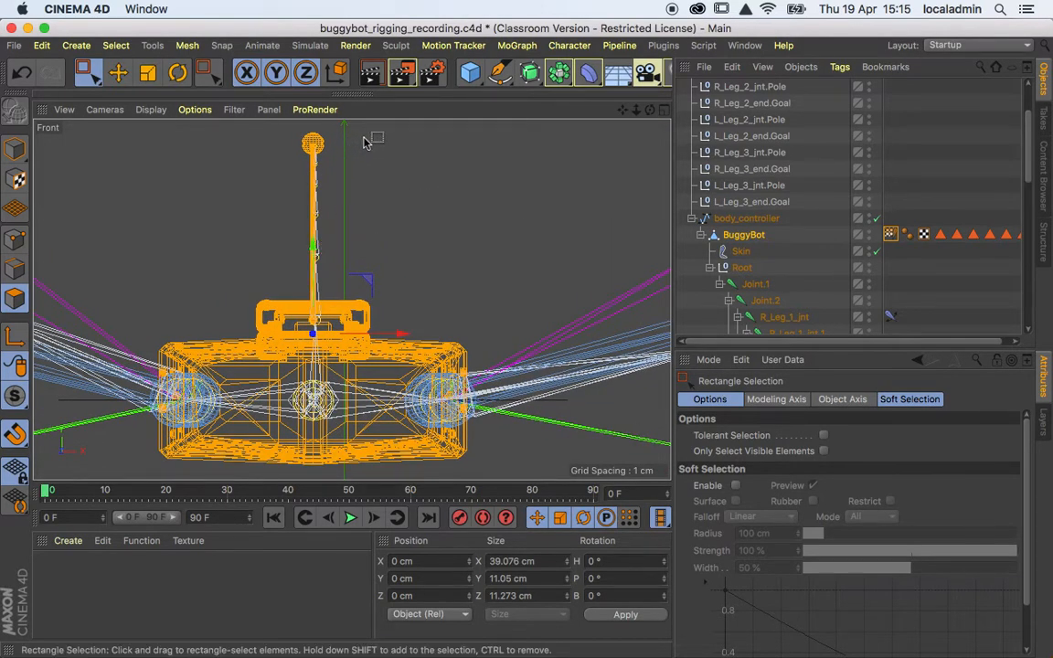
pyautogui.moveTo(325, 128); pyautogui.dragTo(248, 184)
pyautogui.keyDown('ctrl'); pyautogui.moveTo(339, 182); pyautogui.dragTo(240, 234); pyautogui.keyUp('ctrl')
pyautogui.keyDown('ctrl'); pyautogui.moveTo(383, 218); pyautogui.dragTo(249, 276); pyautogui.keyUp('ctrl')
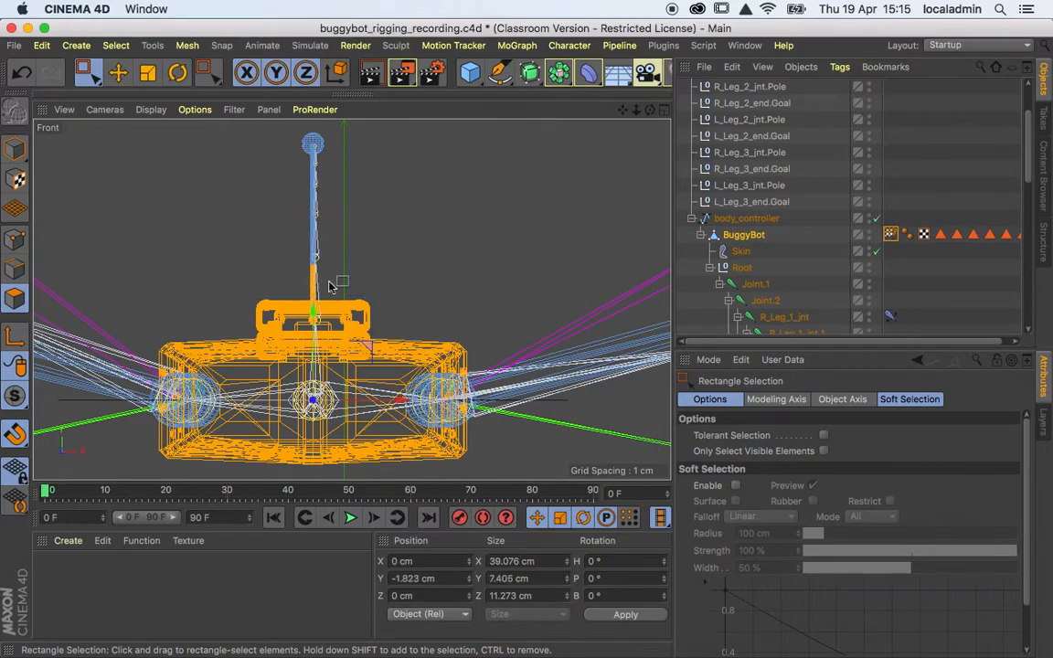
# - In the Perspective view, remove the rest of the antenna down to its base from the selection with Live Selection
pyautogui.moveTo(375, 248)
pyautogui.keyDown('alt'); pyautogui.mouseDown()
pyautogui.moveTo(389, 271)
pyautogui.moveTo(382, 255)
pyautogui.mouseUp(); pyautogui.keyUp('alt')
pyautogui.press('F1')
pyautogui.scroll(10, 404, 262)
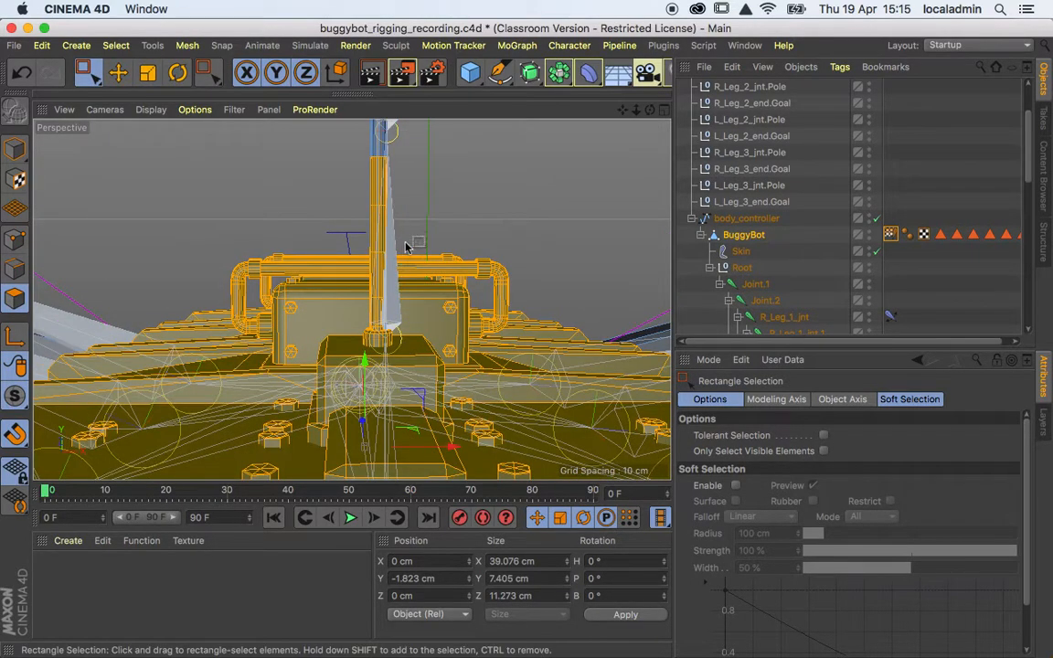
pyautogui.keyDown('alt'); pyautogui.moveTo(414, 219); pyautogui.dragTo(463, 178); pyautogui.keyUp('alt')
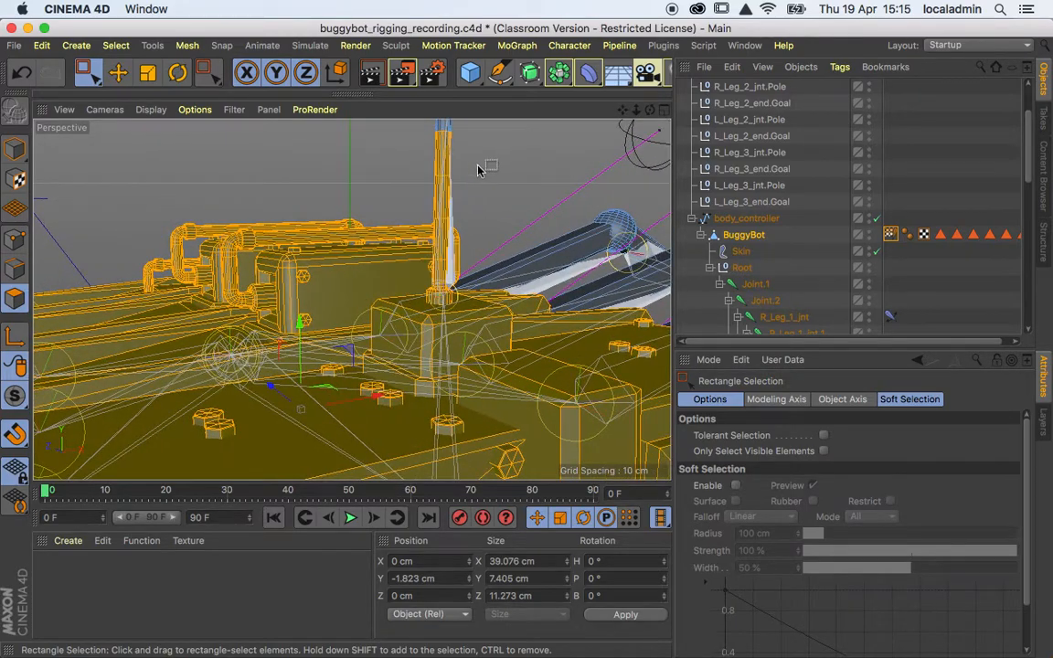
pyautogui.press('9')
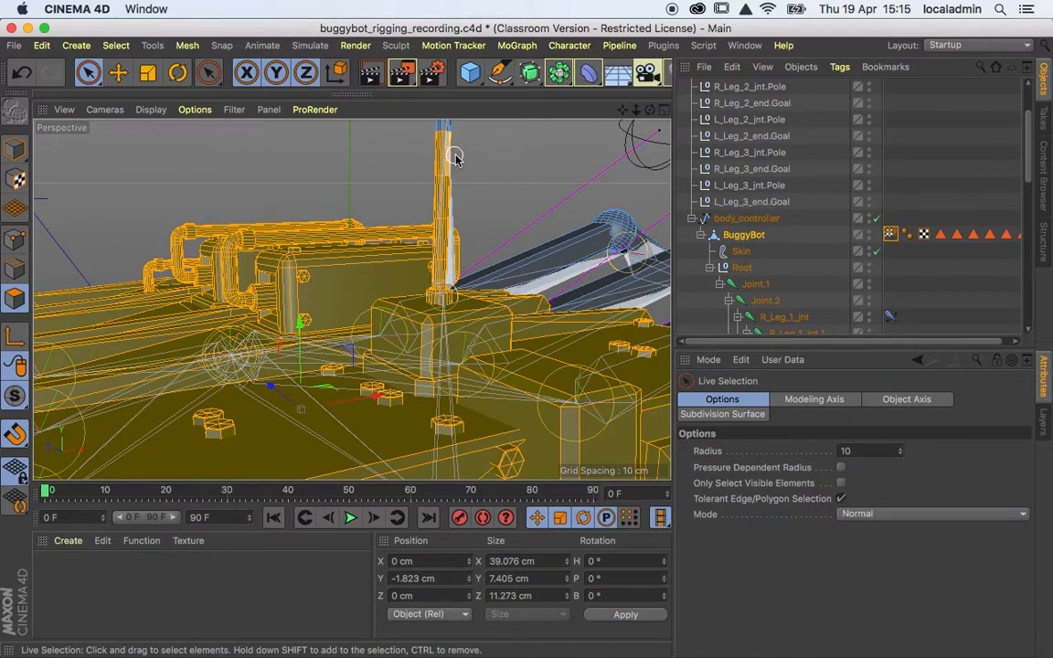
pyautogui.keyDown('alt'); pyautogui.moveTo(481, 183); pyautogui.dragTo(518, 169); pyautogui.keyUp('alt')
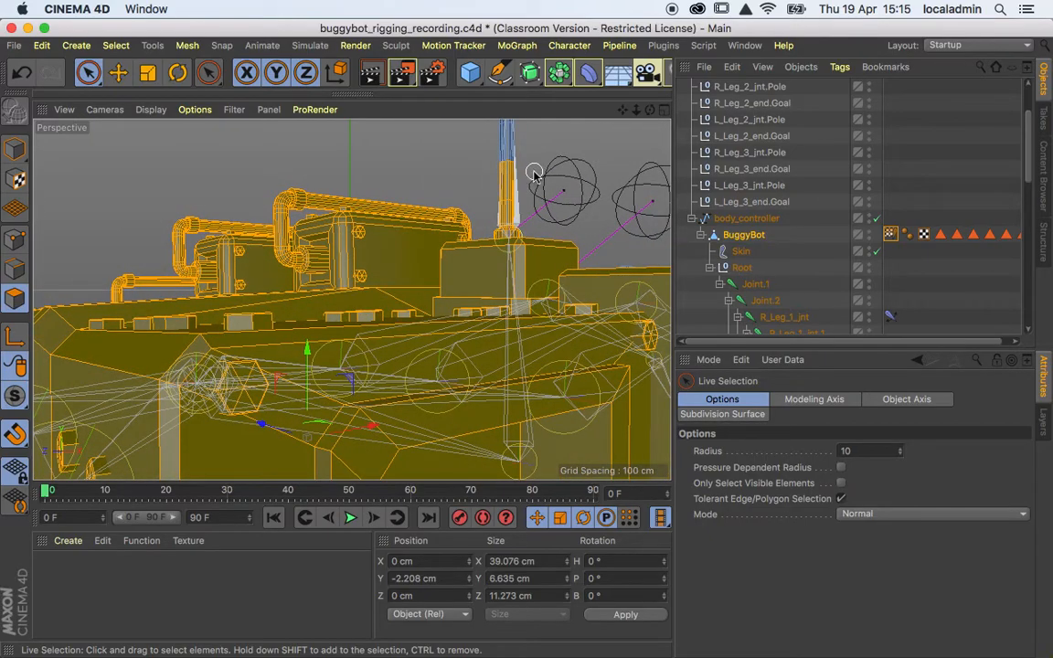
pyautogui.moveTo(532, 173)
pyautogui.keyDown('ctrl'); pyautogui.mouseDown()
pyautogui.moveTo(489, 174)
pyautogui.moveTo(491, 200)
pyautogui.mouseUp(); pyautogui.keyUp('ctrl')
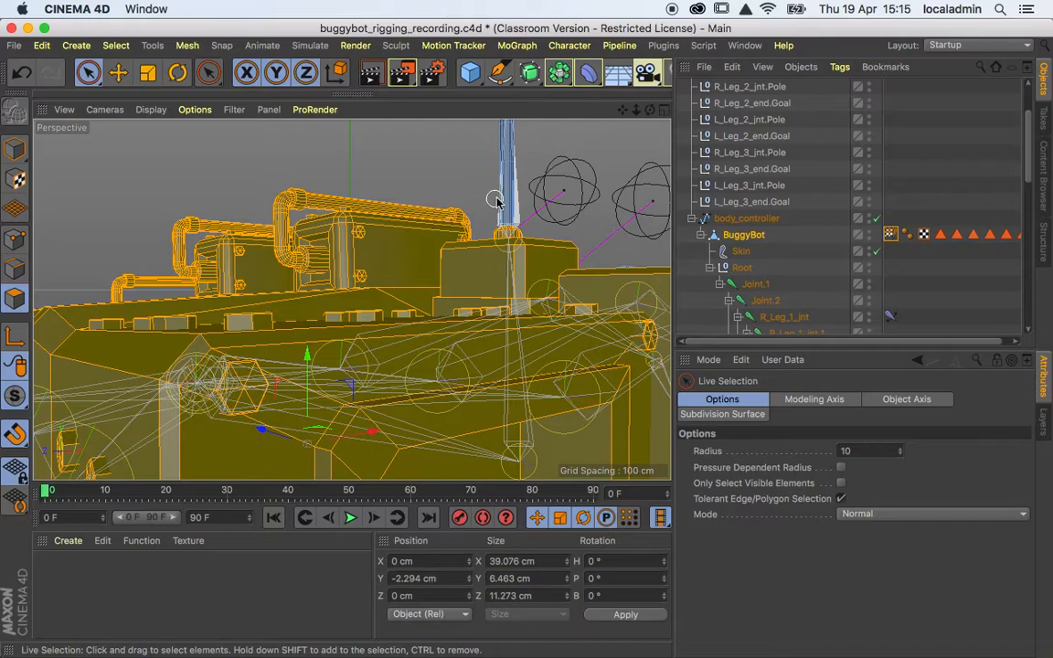
pyautogui.keyDown('alt'); pyautogui.moveTo(550, 162); pyautogui.dragTo(455, 167); pyautogui.keyUp('alt')
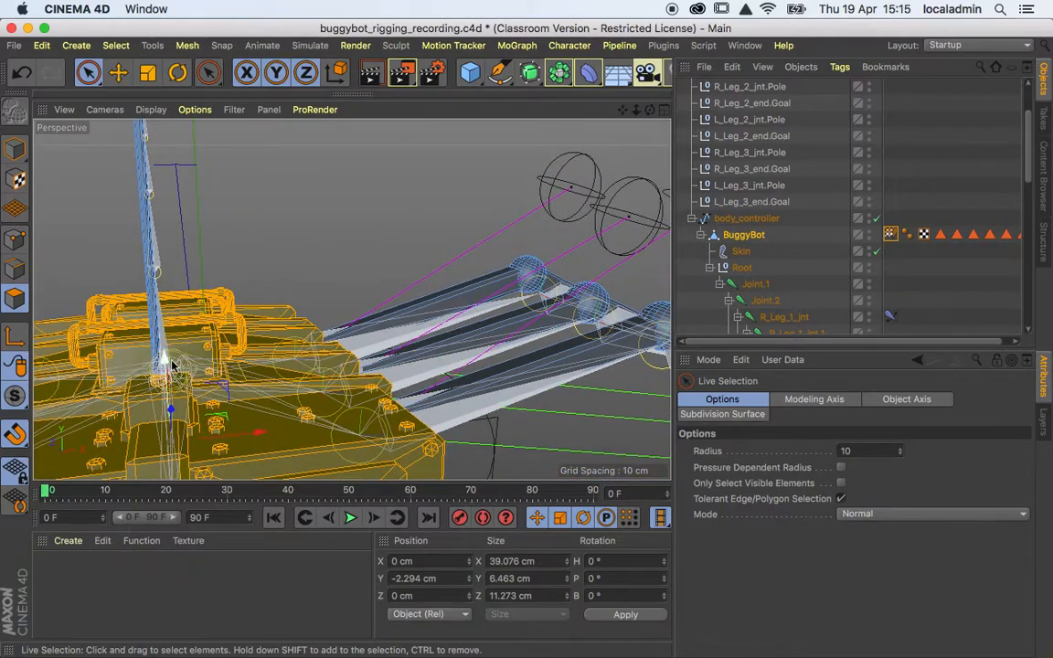
pyautogui.keyDown('alt'); pyautogui.moveTo(171, 361); pyautogui.dragTo(183, 352, button='right'); pyautogui.keyUp('alt')
pyautogui.keyDown('alt'); pyautogui.moveTo(183, 354); pyautogui.dragTo(418, 305); pyautogui.keyUp('alt')
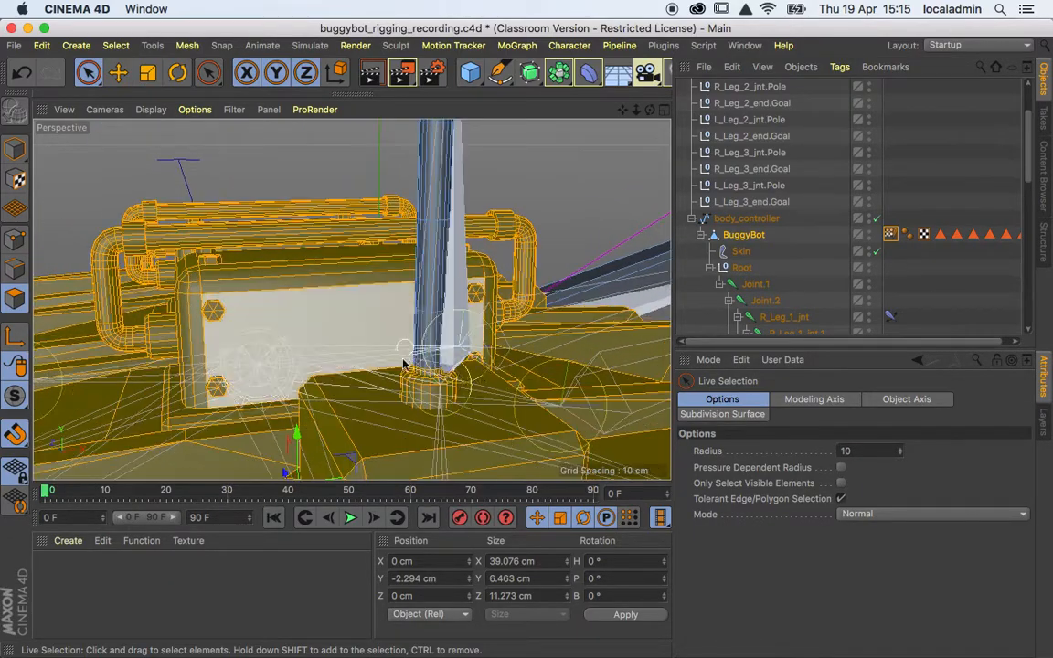
pyautogui.scroll(-10, 473, 235)
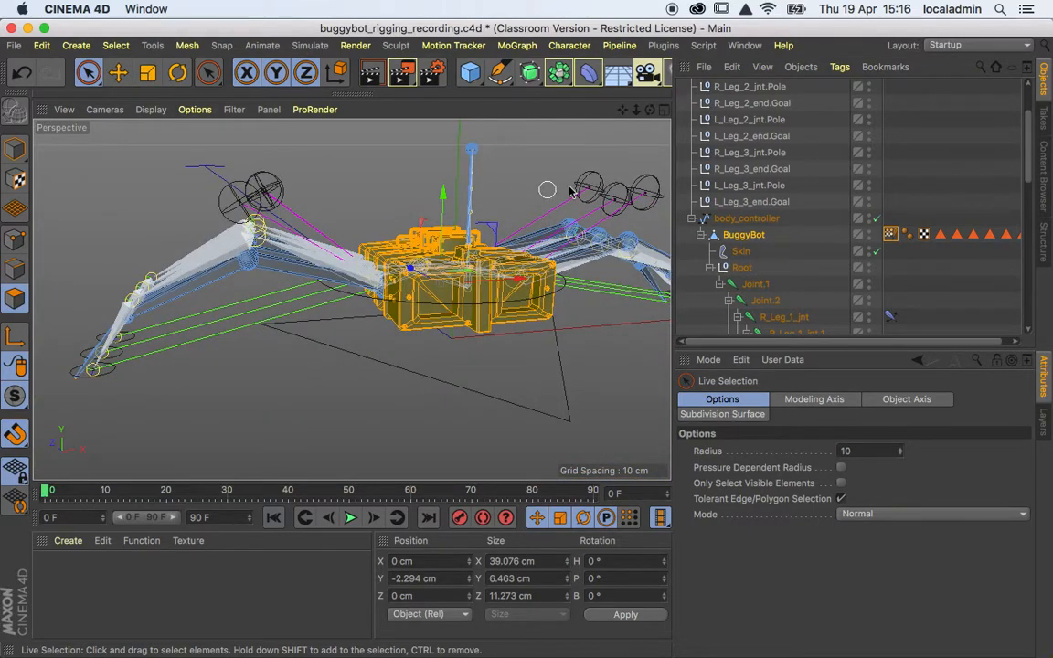
# - In the Weight Manager, apply 100% Absolute weight for Joint.1 to the selected body polygons, and close the manager
pyautogui.click(568, 44)
pyautogui.moveTo(603, 70)
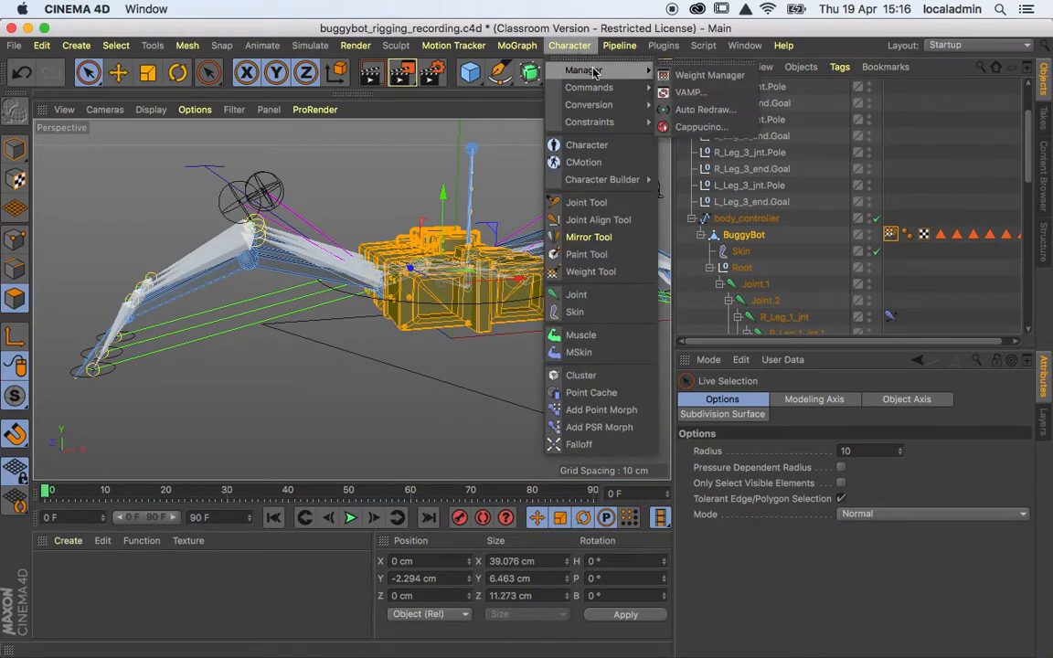
pyautogui.click(685, 76)
pyautogui.moveTo(482, 175); pyautogui.dragTo(823, 303)
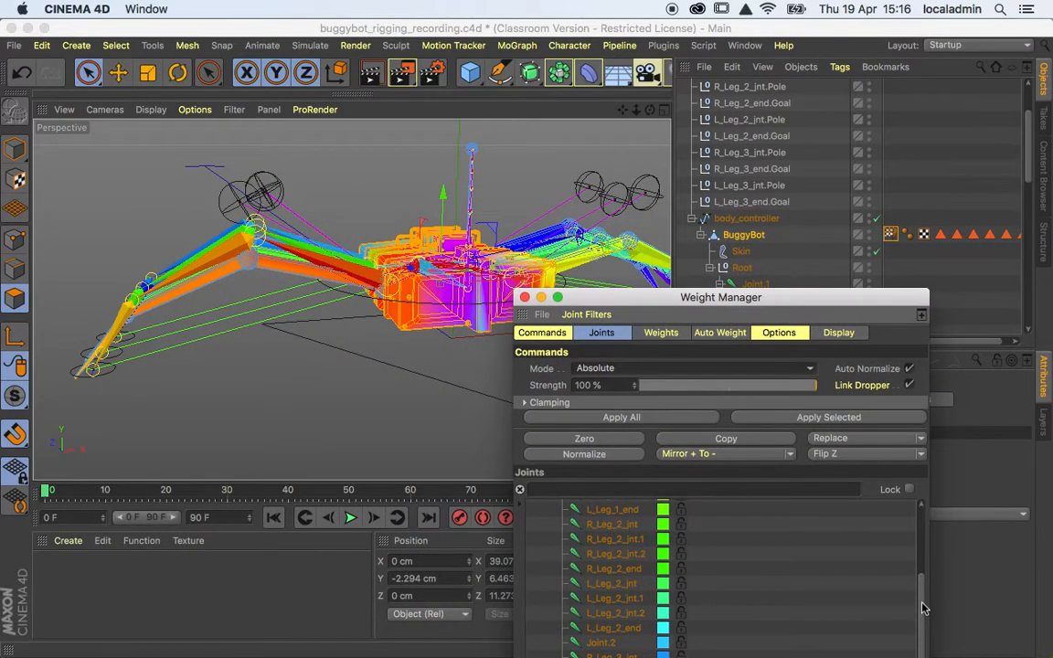
pyautogui.moveTo(922, 608); pyautogui.dragTo(923, 529)
pyautogui.click(596, 538)
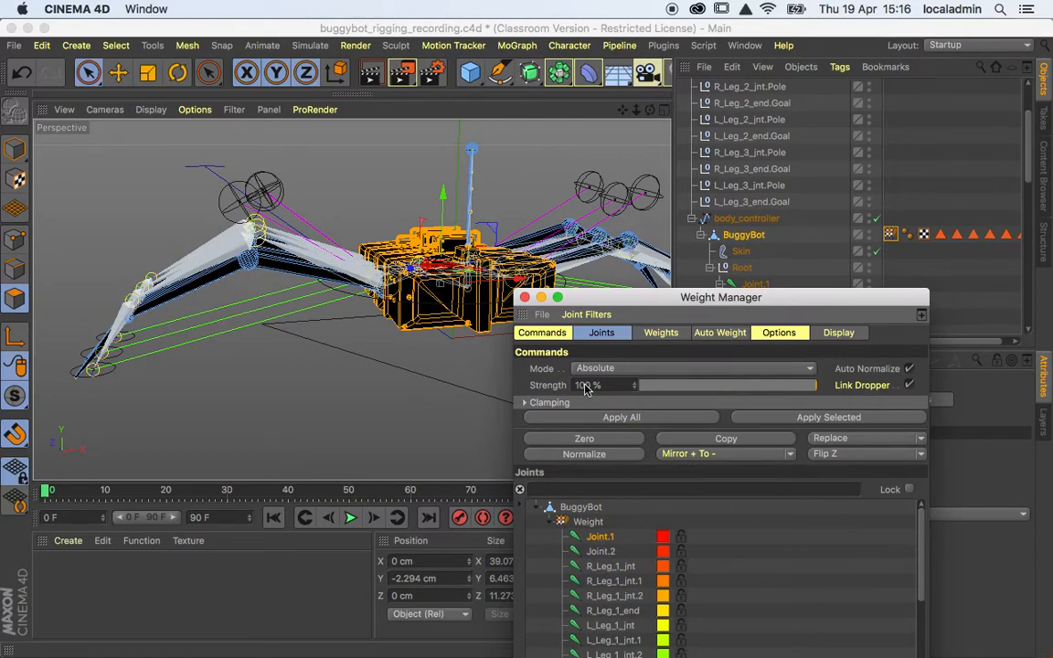
pyautogui.click(798, 422)
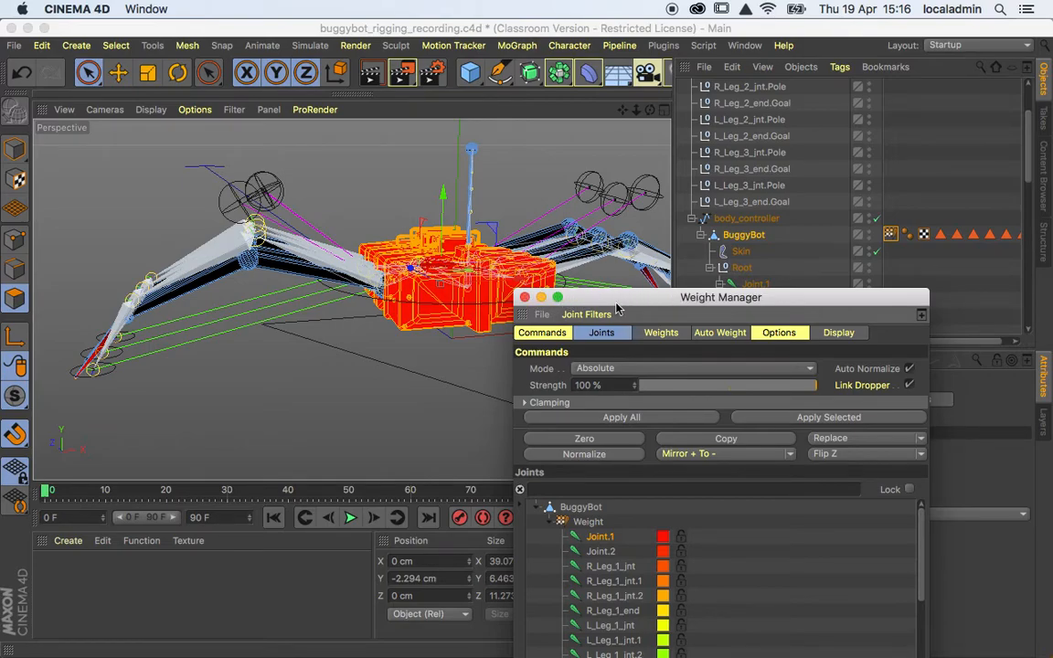
pyautogui.moveTo(627, 303); pyautogui.dragTo(451, 170)
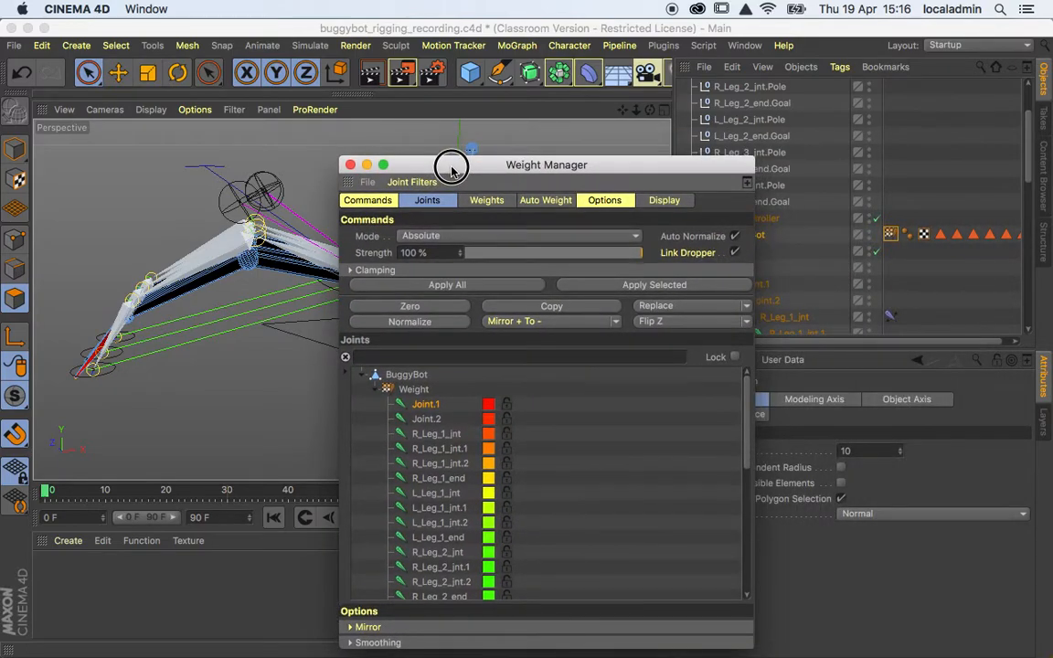
pyautogui.click(350, 165)
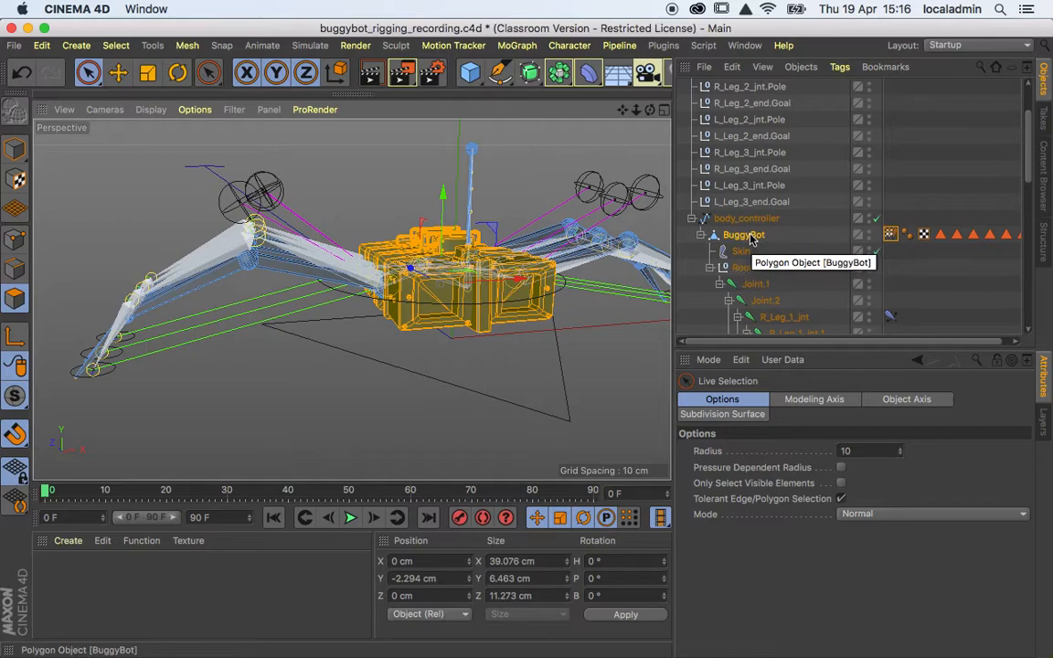
# - Select body_controller, activate the Move tool and save the project
pyautogui.scroll(2, 927, 165)
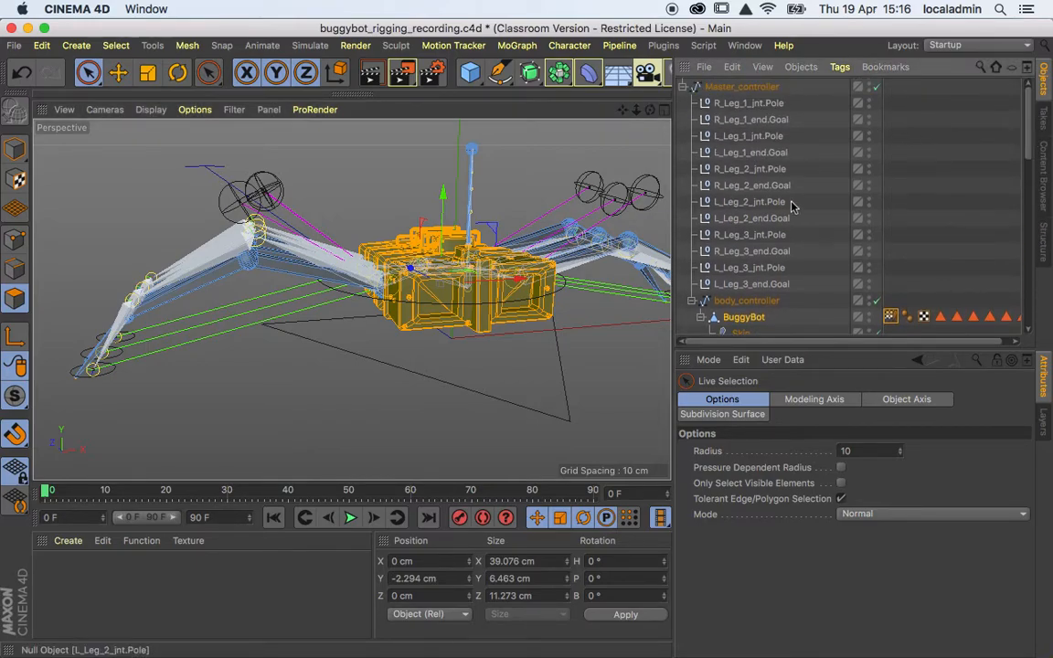
pyautogui.click(782, 300)
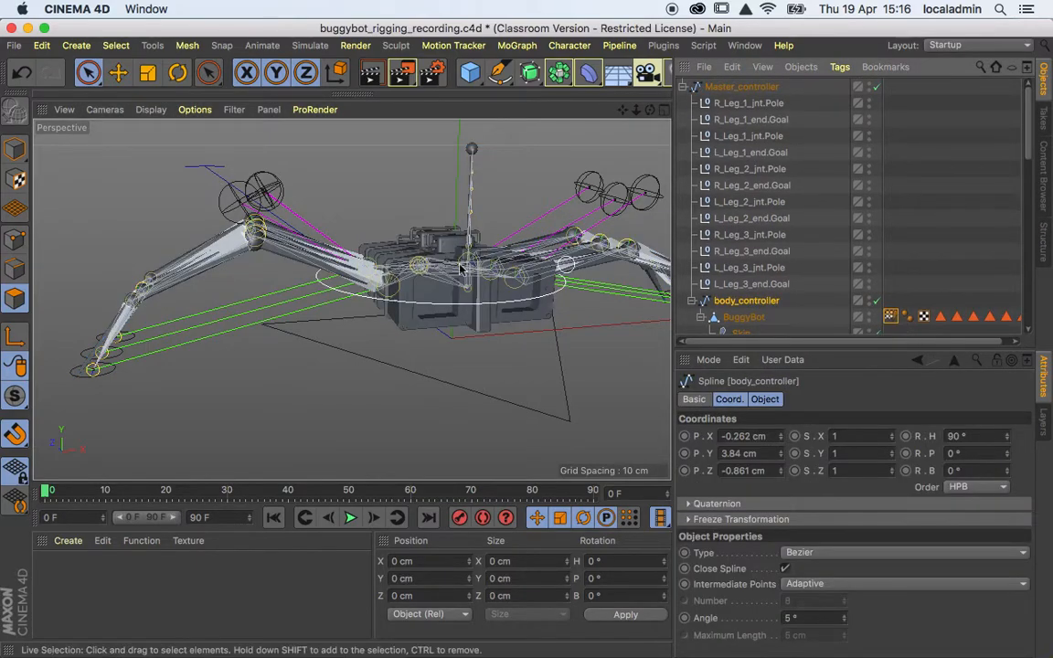
pyautogui.click(118, 72)
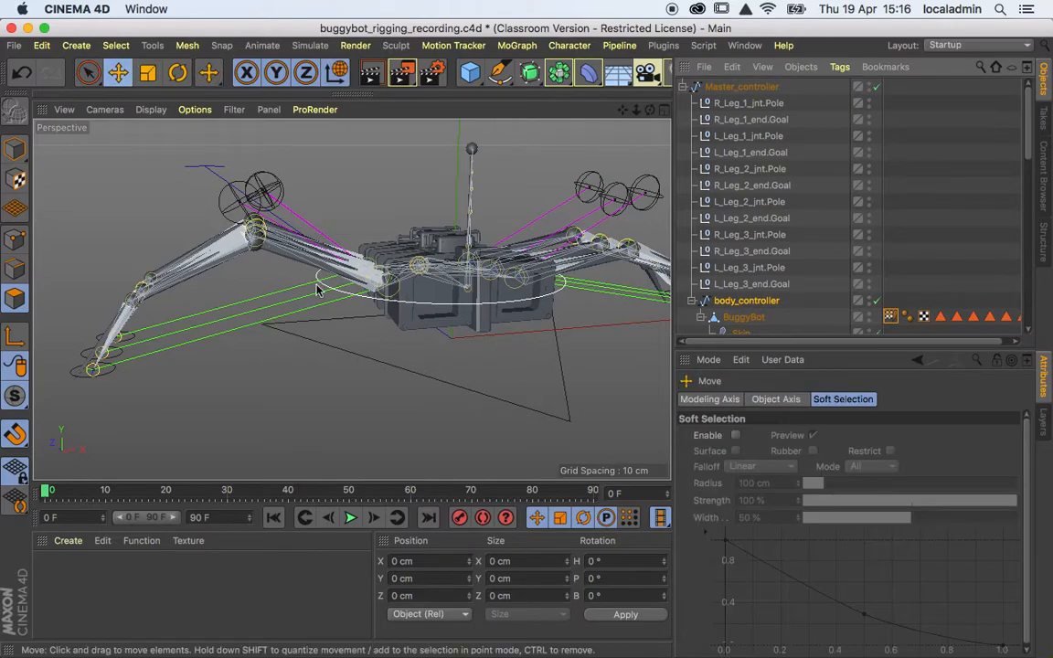
pyautogui.scroll(5, 428, 331)
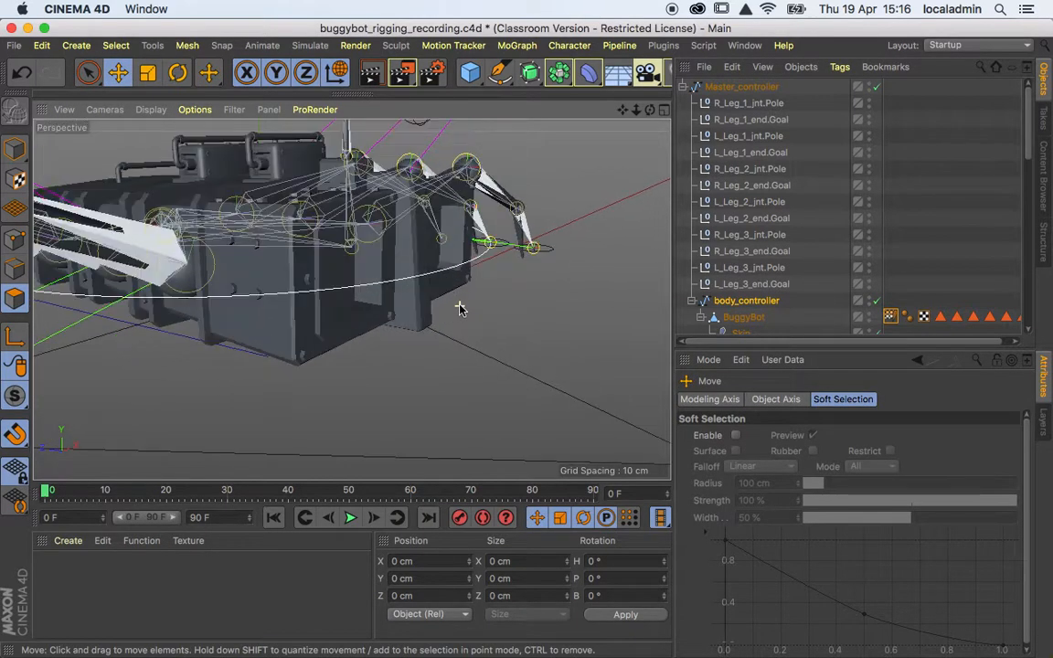
pyautogui.keyDown('alt'); pyautogui.moveTo(528, 319); pyautogui.dragTo(492, 323); pyautogui.keyUp('alt')
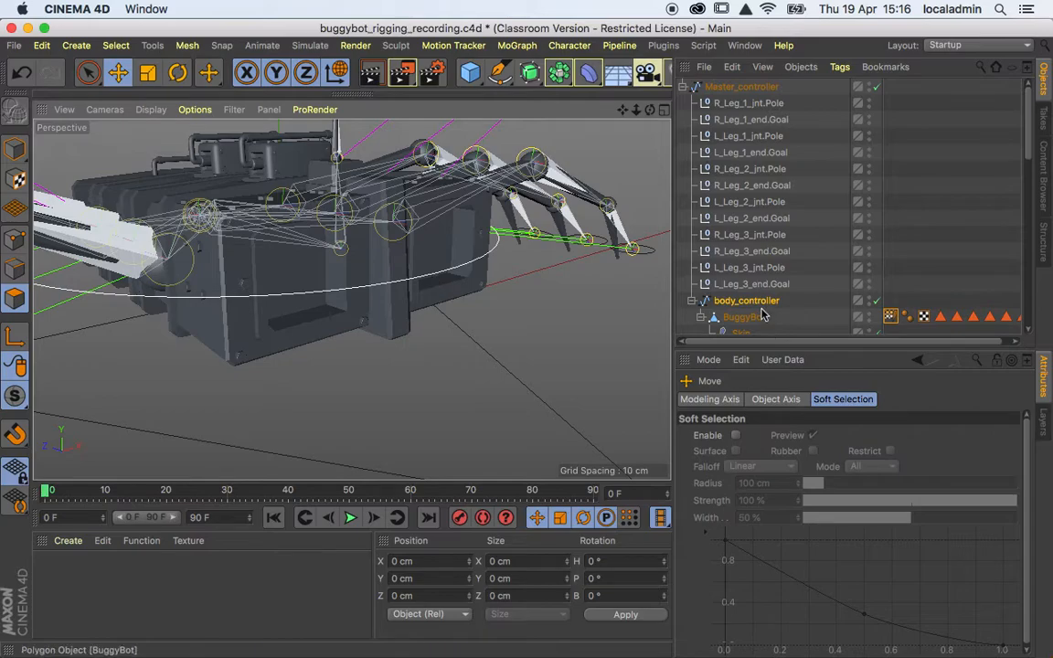
pyautogui.click(437, 284)
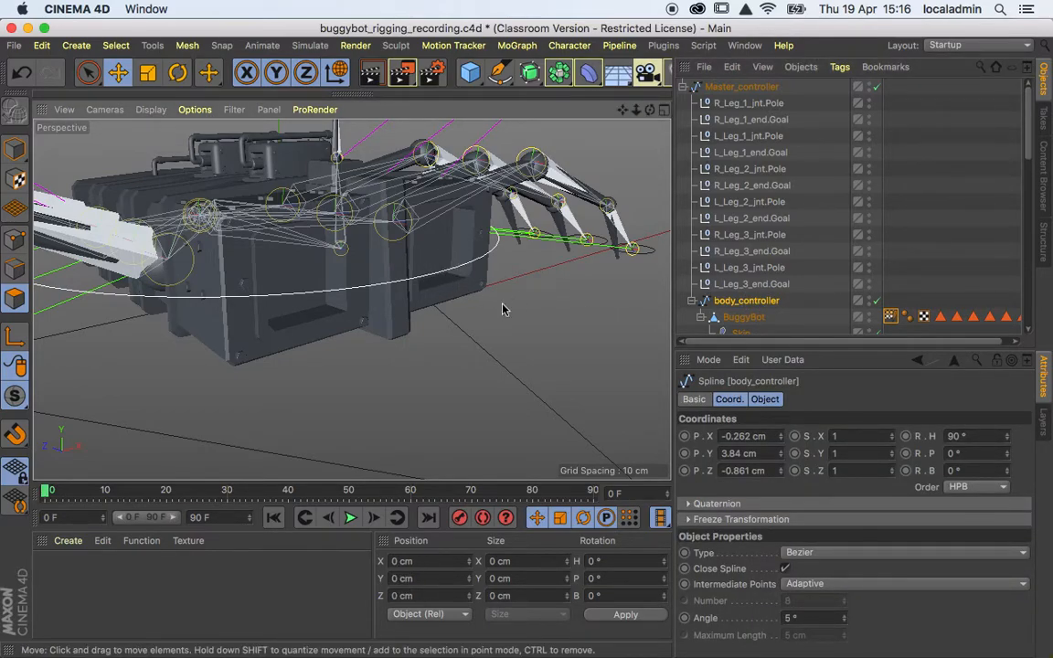
pyautogui.press('super+s')
# - In Model mode, move body_controller to test how the legs follow the body, and undo the move
pyautogui.click(743, 317)
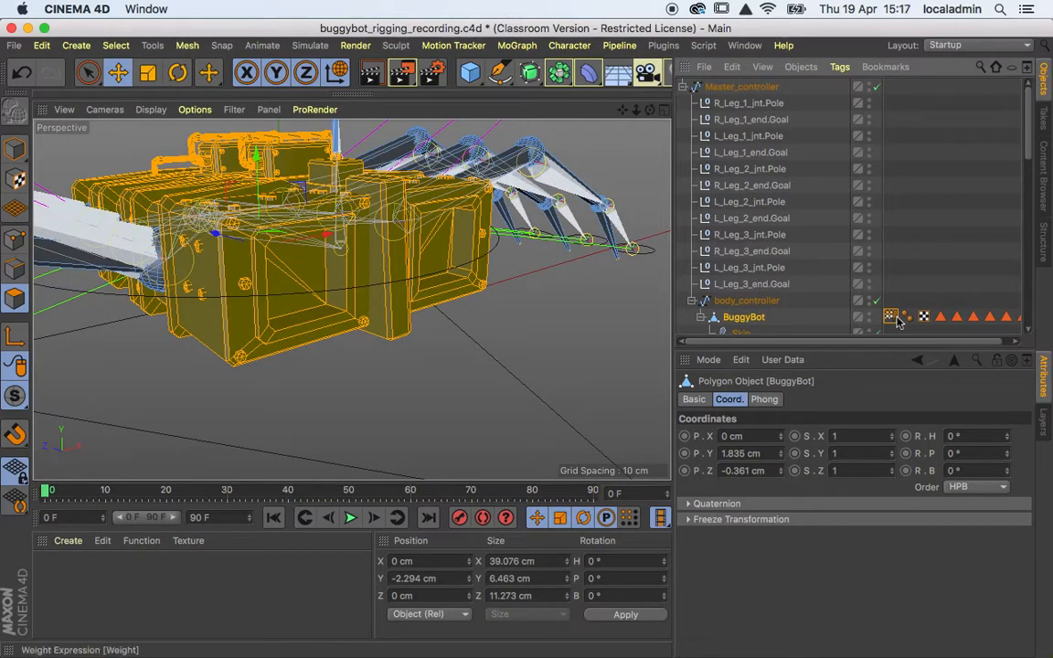
pyautogui.click(740, 303)
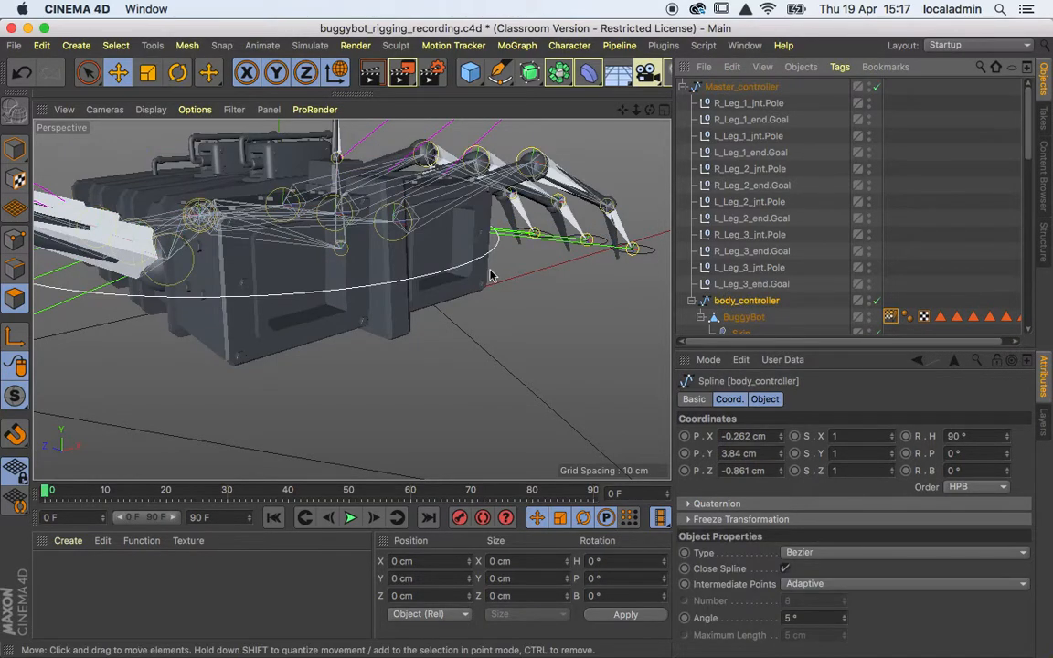
pyautogui.click(17, 149)
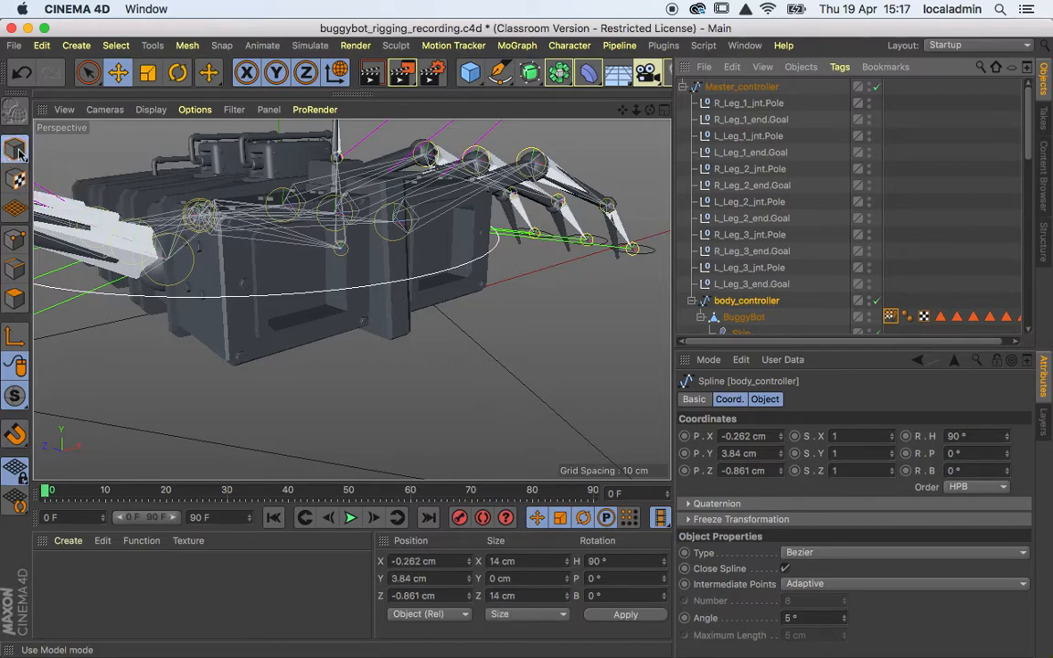
pyautogui.click(494, 251)
pyautogui.moveTo(495, 255); pyautogui.dragTo(581, 286)
pyautogui.click(275, 360)
pyautogui.keyDown('alt'); pyautogui.moveTo(275, 360); pyautogui.dragTo(503, 306); pyautogui.keyUp('alt')
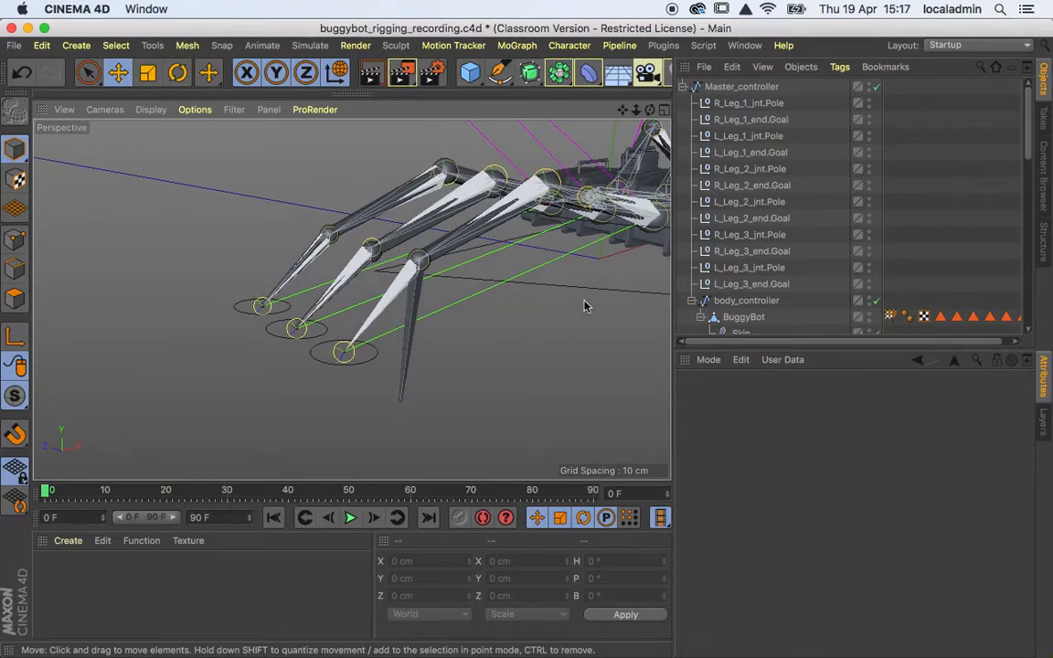
pyautogui.press('super+z')
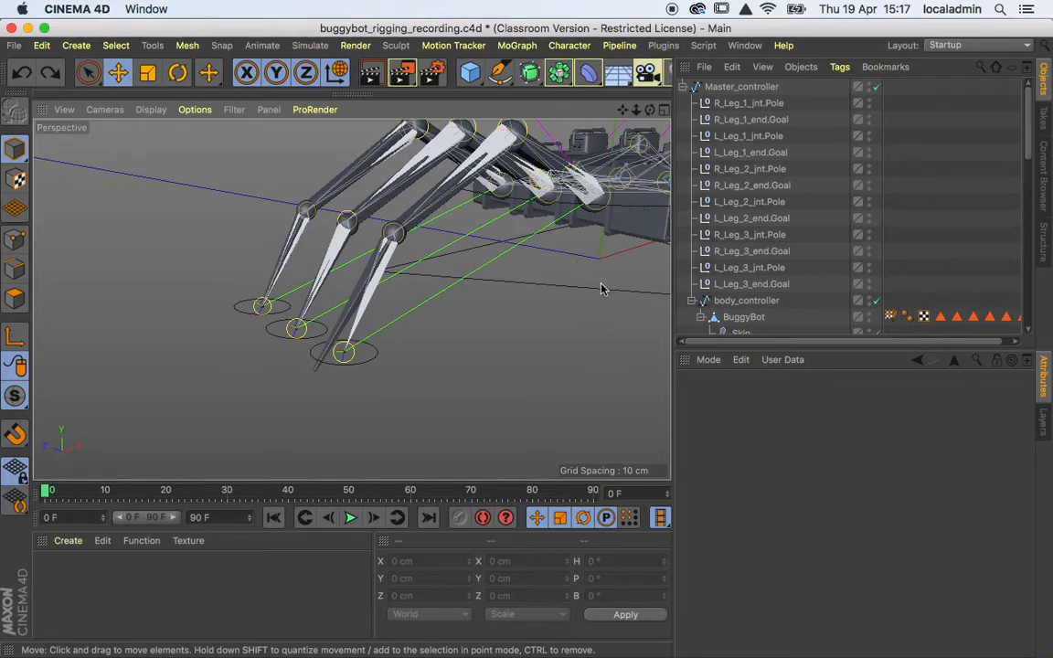
# - In Polygons mode on BuggyBot, use Fill Selection to select the front right leg's hip sphere and its upper segment
pyautogui.scroll(-3, 589, 287)
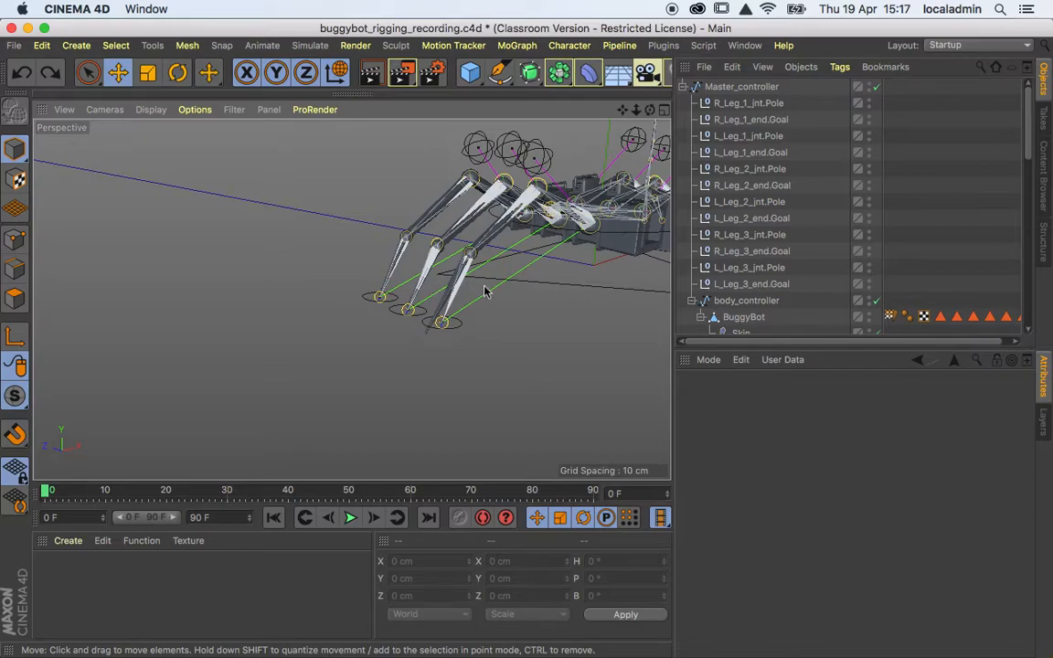
pyautogui.keyDown('alt'); pyautogui.moveTo(596, 296); pyautogui.dragTo(416, 329); pyautogui.keyUp('alt')
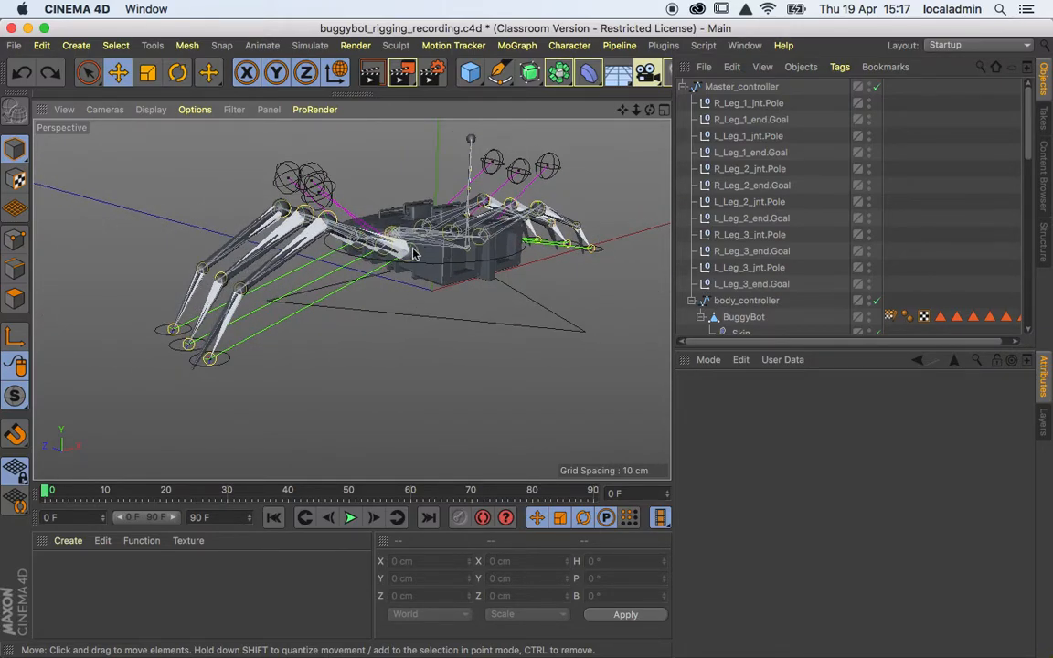
pyautogui.scroll(4, 413, 253)
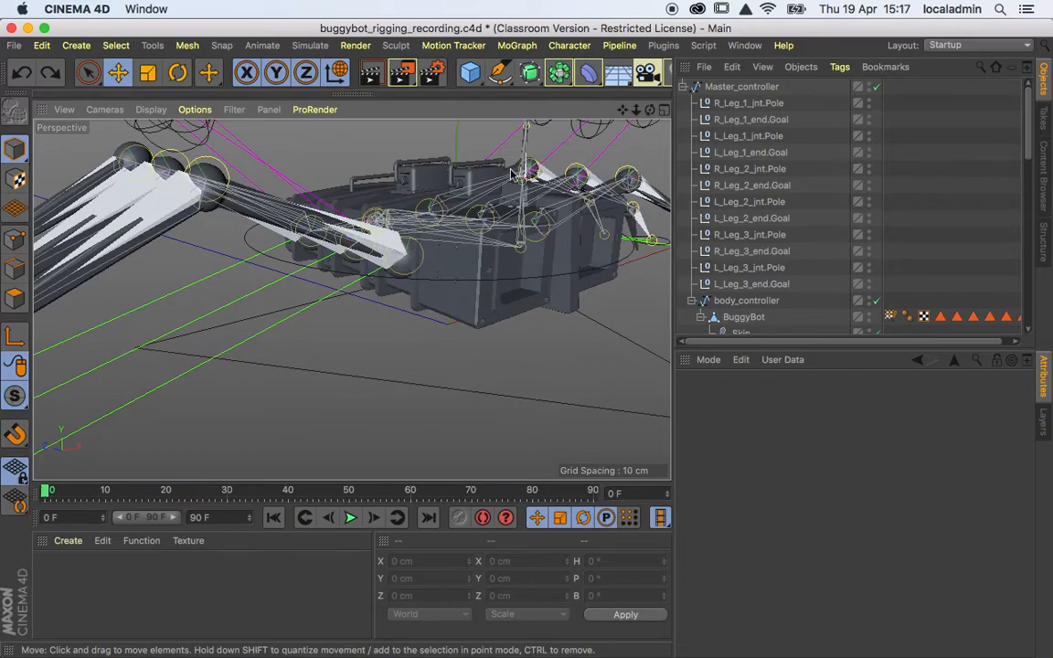
pyautogui.click(742, 317)
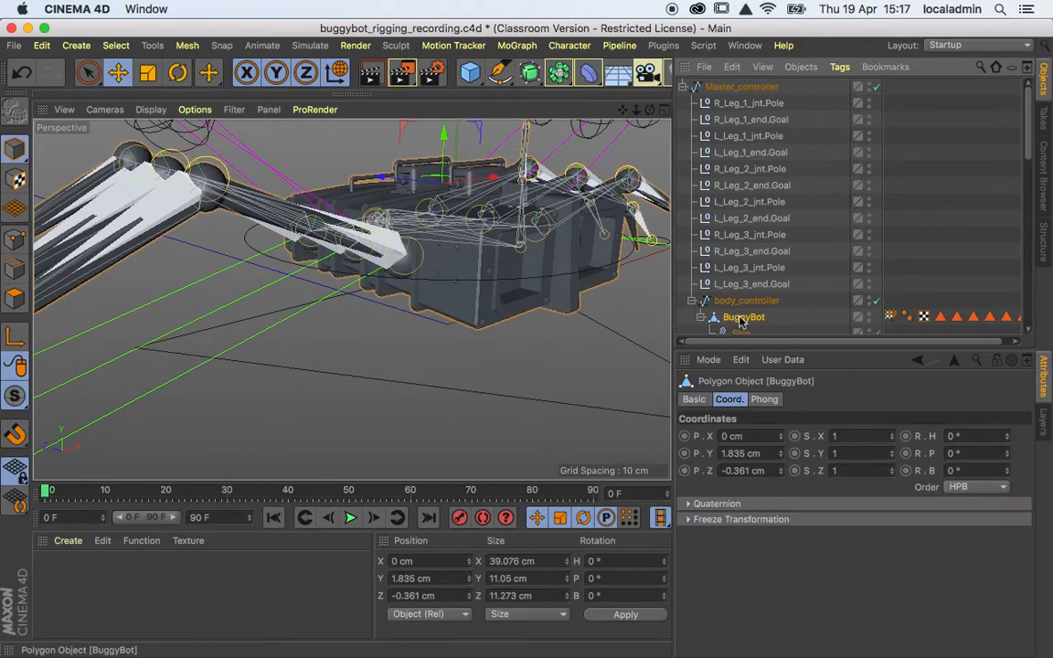
pyautogui.click(15, 298)
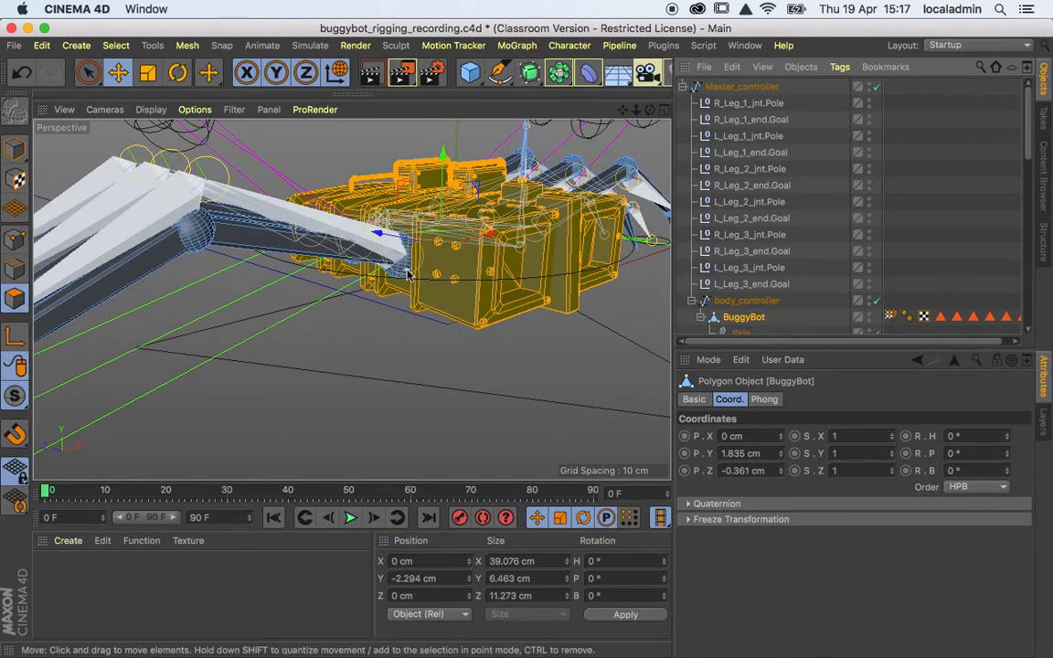
pyautogui.press('u')
pyautogui.press('f')
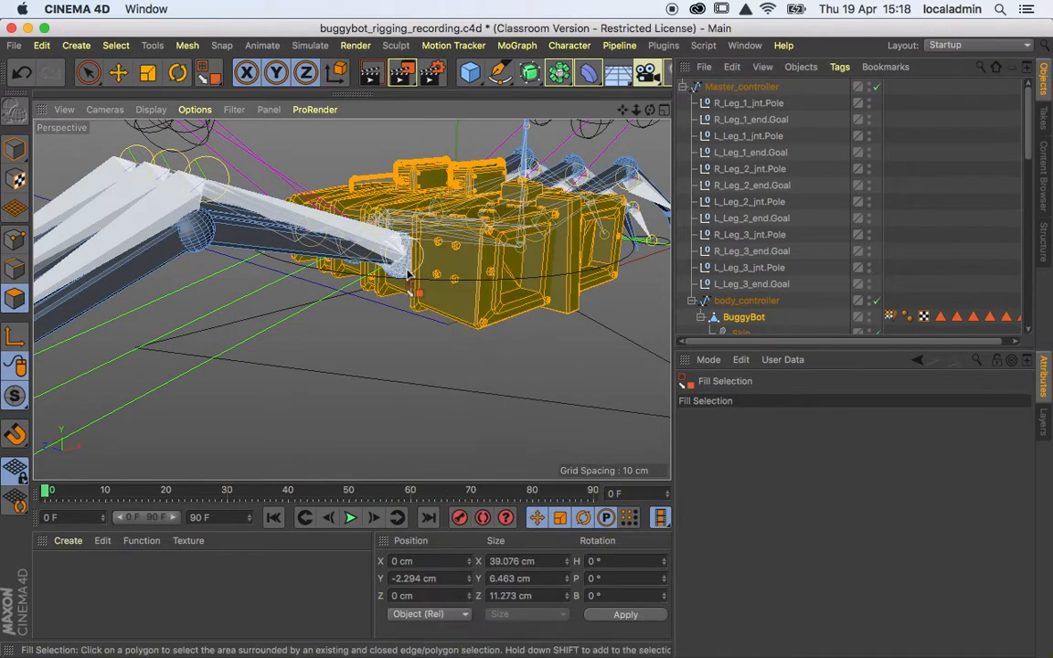
pyautogui.click(407, 272)
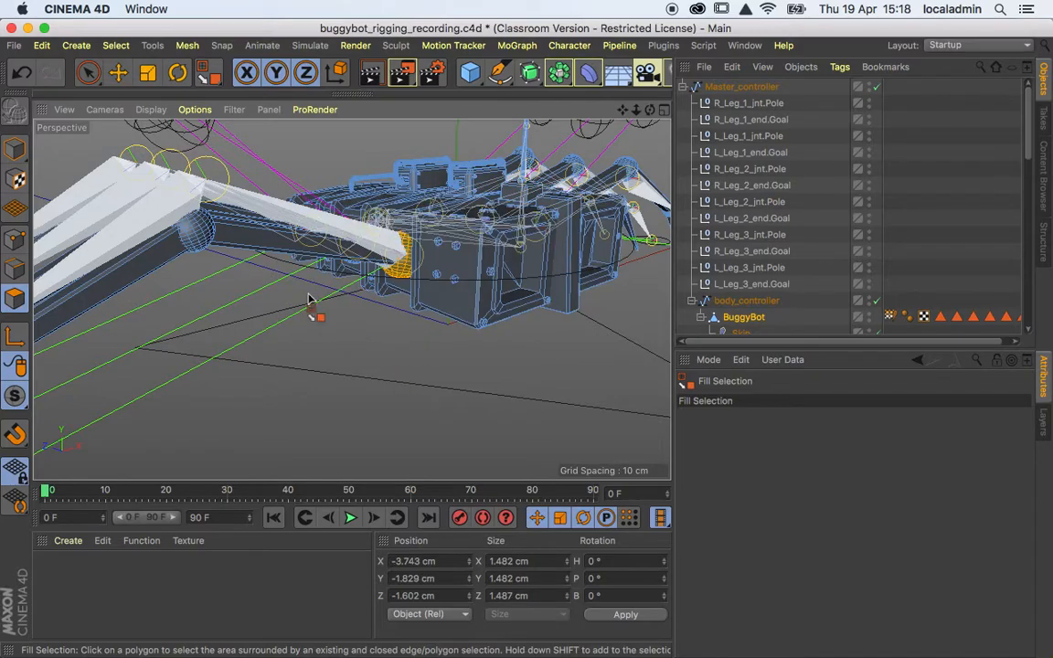
pyautogui.click(272, 234)
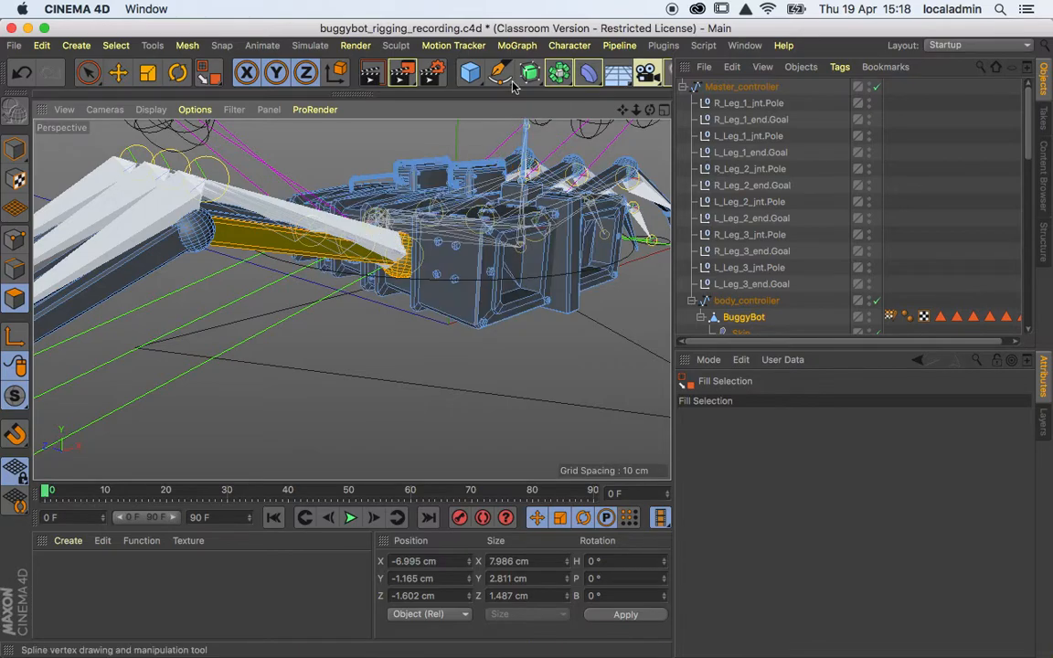
# - In the Weight Manager, apply 100% Absolute weight for R_Leg_1_jnt to the selected hip sphere and upper leg segment
pyautogui.click(574, 47)
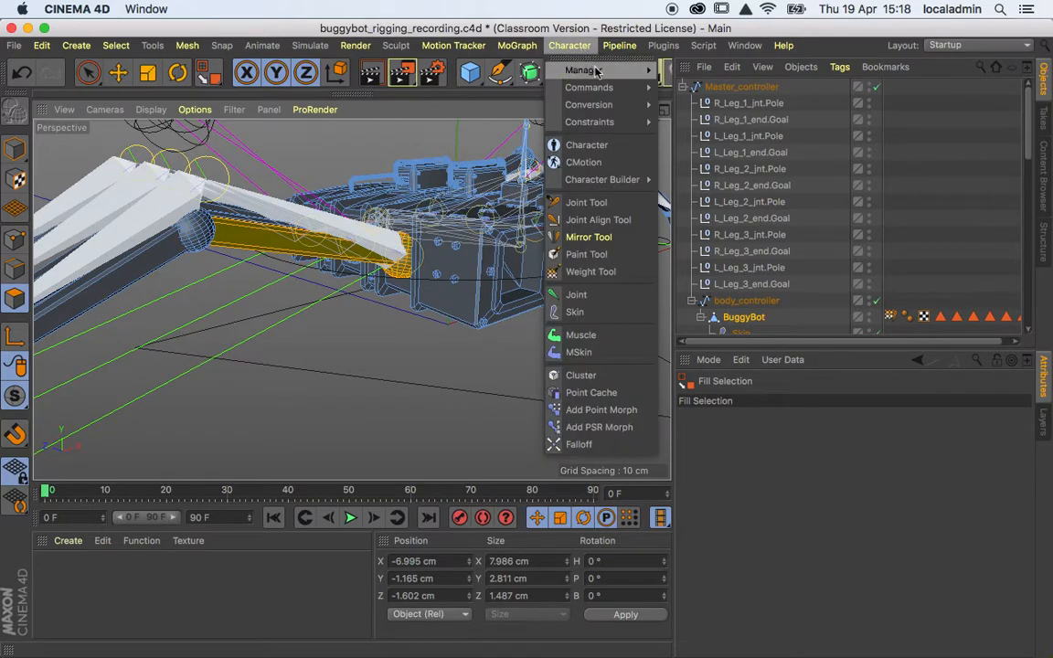
pyautogui.moveTo(630, 71)
pyautogui.click(695, 75)
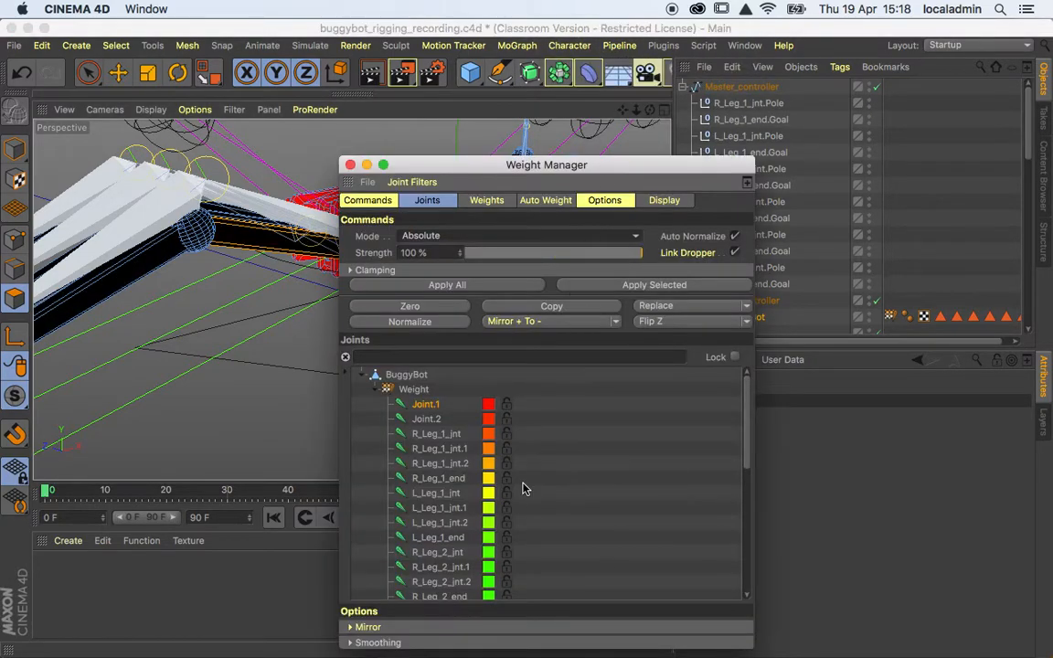
pyautogui.click(436, 434)
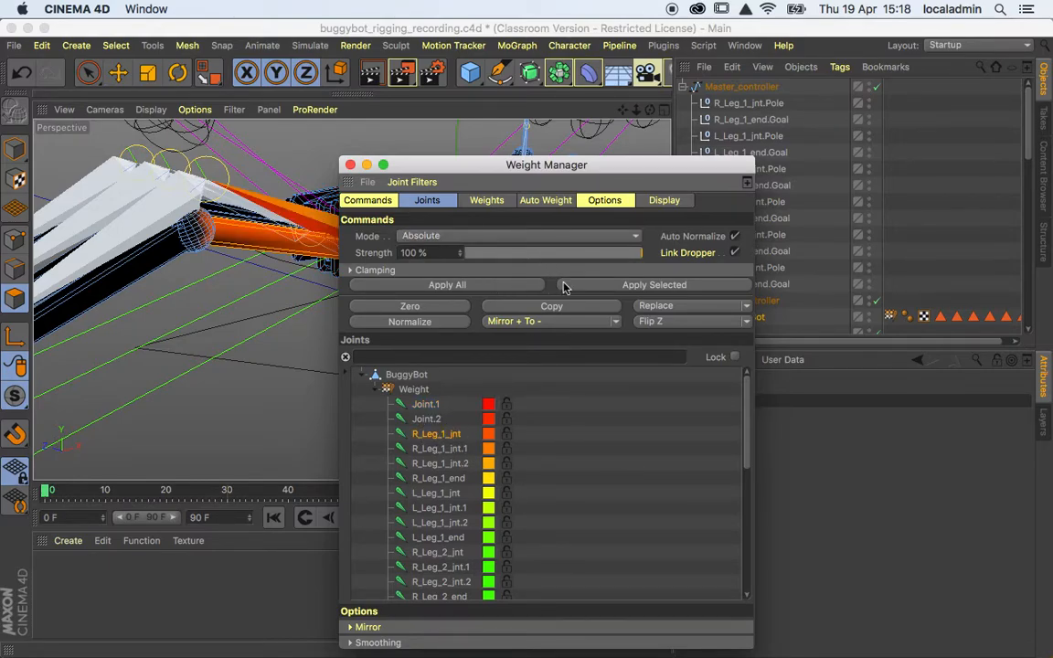
pyautogui.click(600, 286)
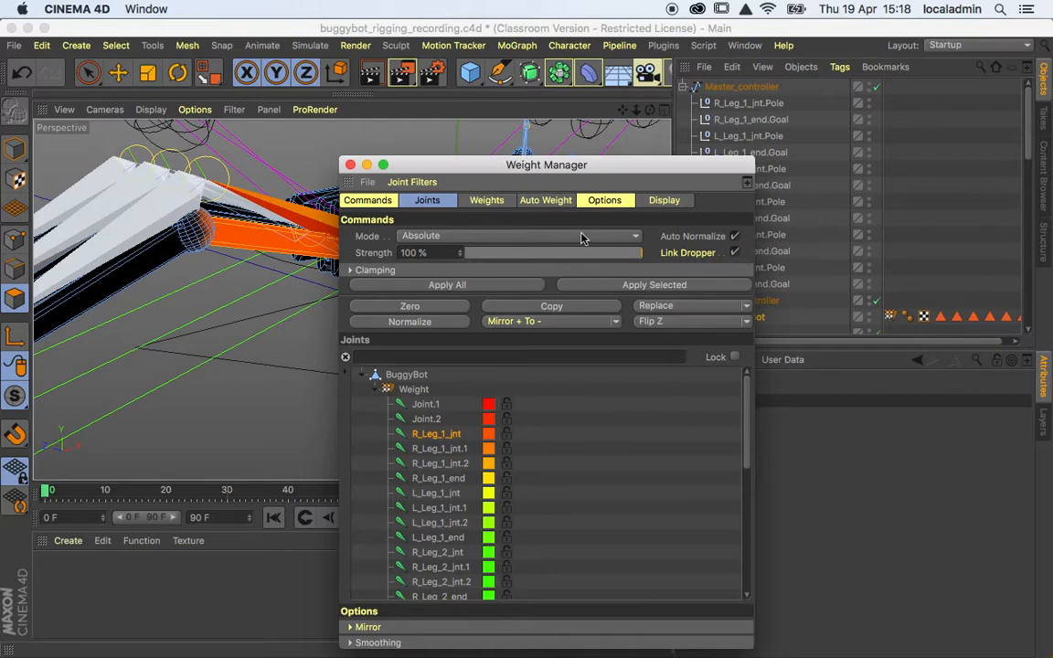
# - Select the same leg's knee sphere and middle segment, and apply 100% Absolute weight for R_Leg_1_jnt.1 to them
pyautogui.moveTo(549, 174); pyautogui.dragTo(742, 148)
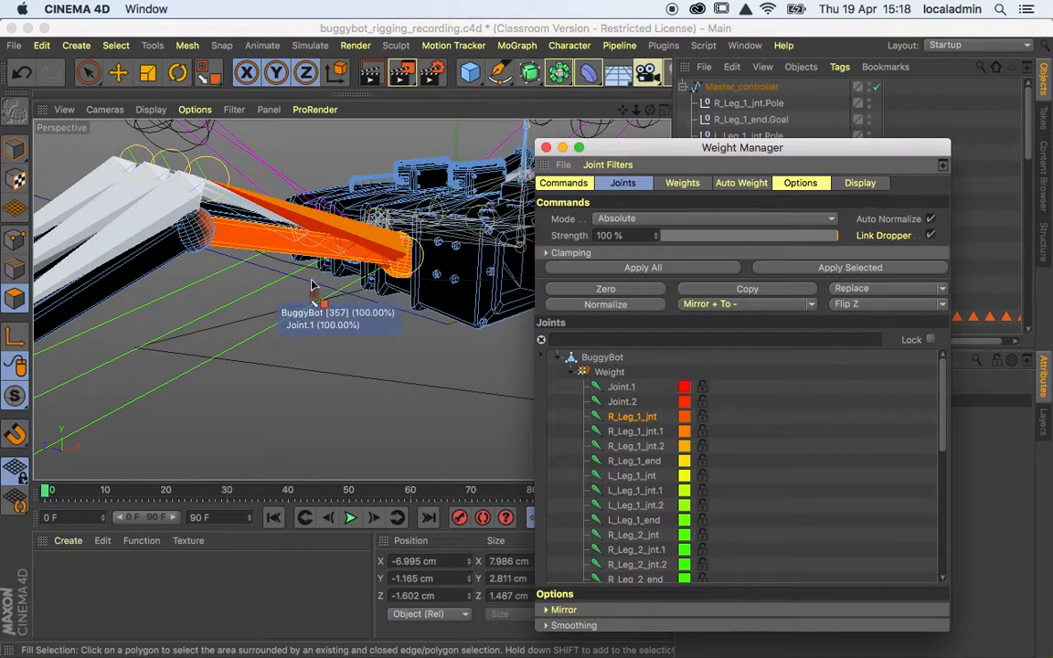
pyautogui.moveTo(440, 264)
pyautogui.keyDown('alt'); pyautogui.mouseDown()
pyautogui.moveTo(488, 238)
pyautogui.moveTo(437, 244)
pyautogui.mouseUp(); pyautogui.keyUp('alt')
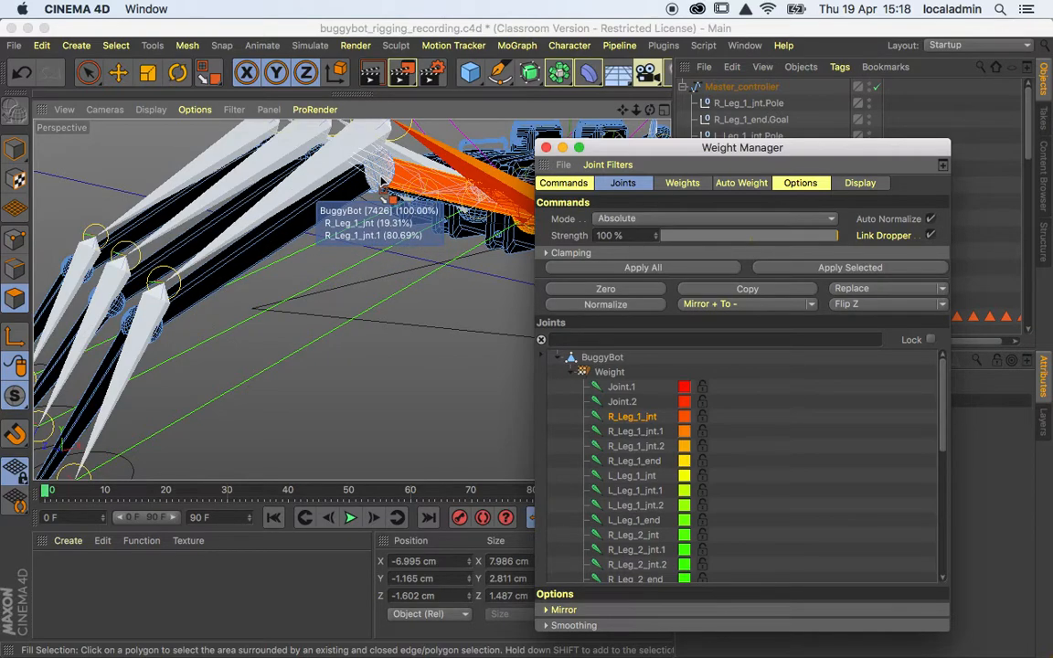
pyautogui.click(381, 183)
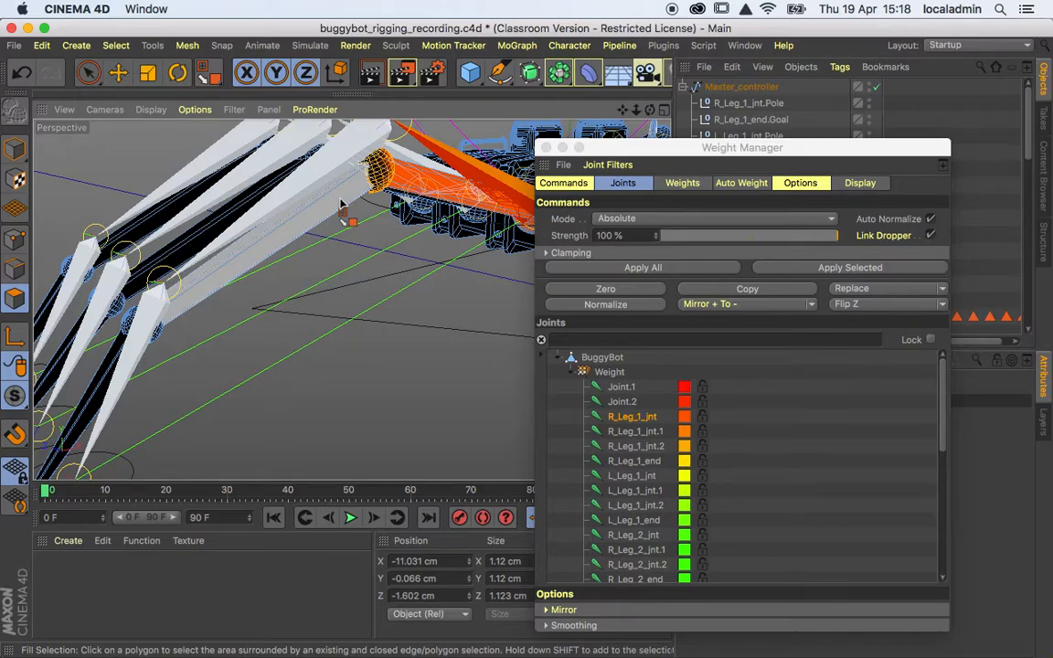
pyautogui.click(344, 202)
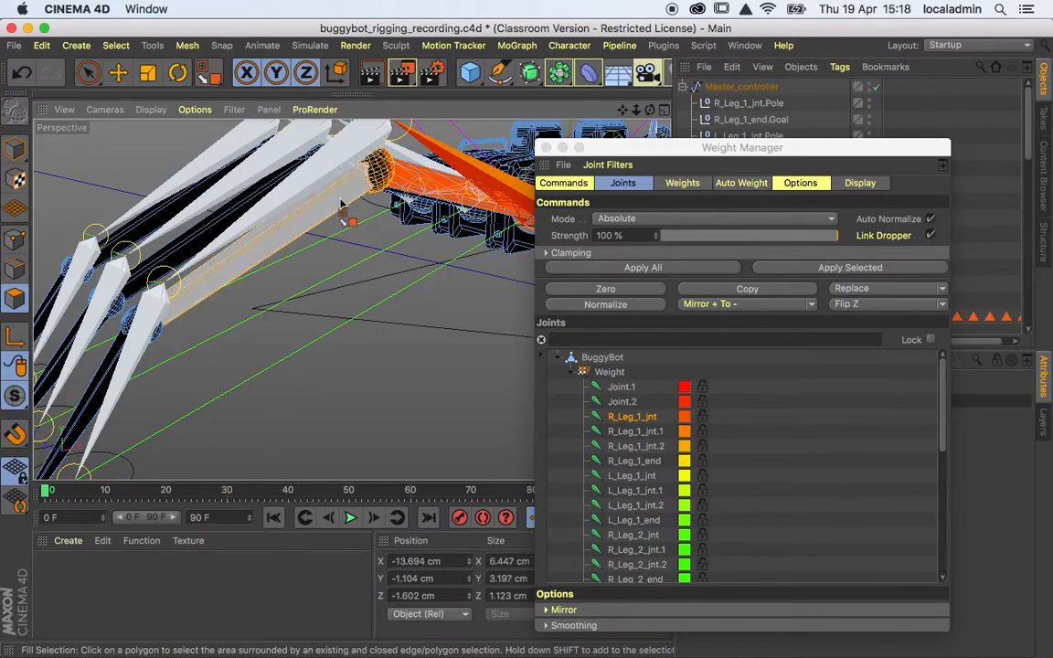
pyautogui.click(644, 432)
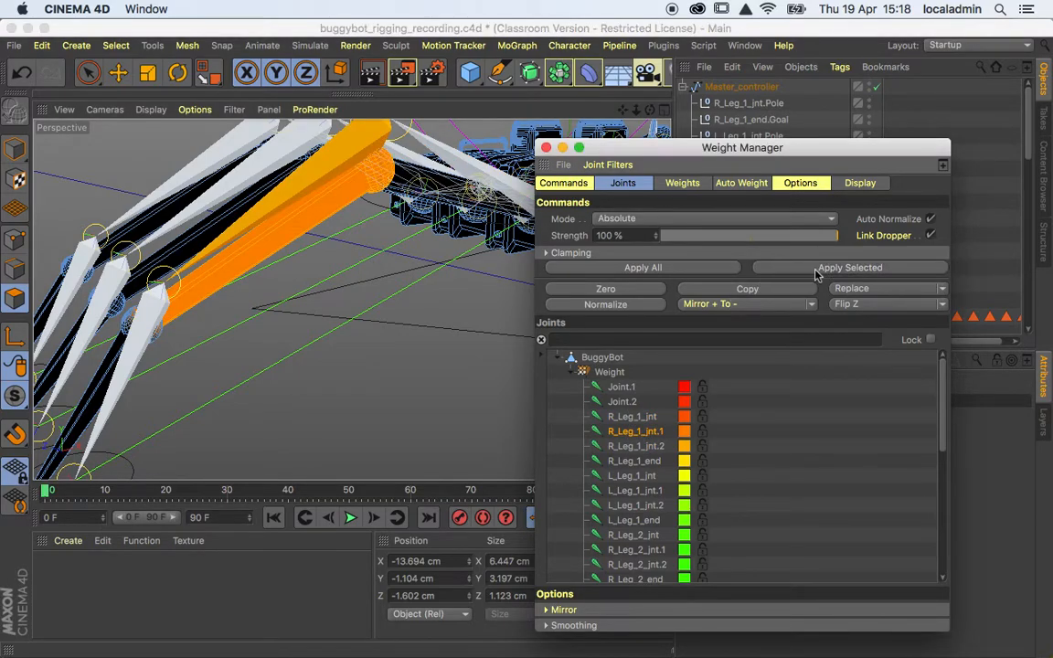
# - Select the same leg's lower joint sphere and foot segment, apply 100% Absolute weight for R_Leg_1_jnt.1, and close the Weight Manager
pyautogui.click(161, 345)
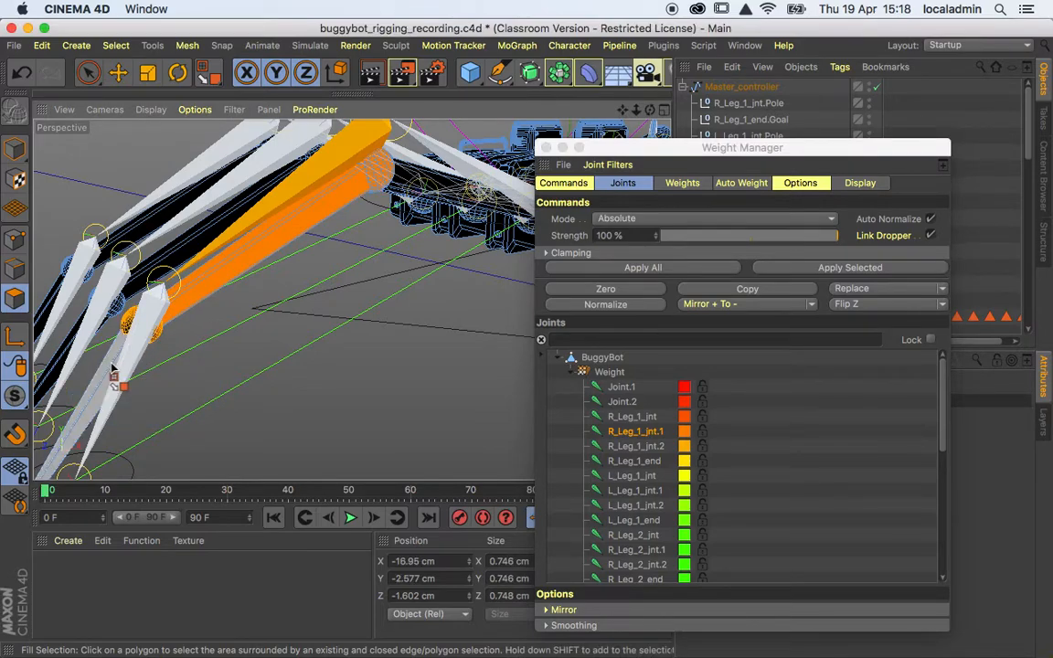
pyautogui.click(113, 370)
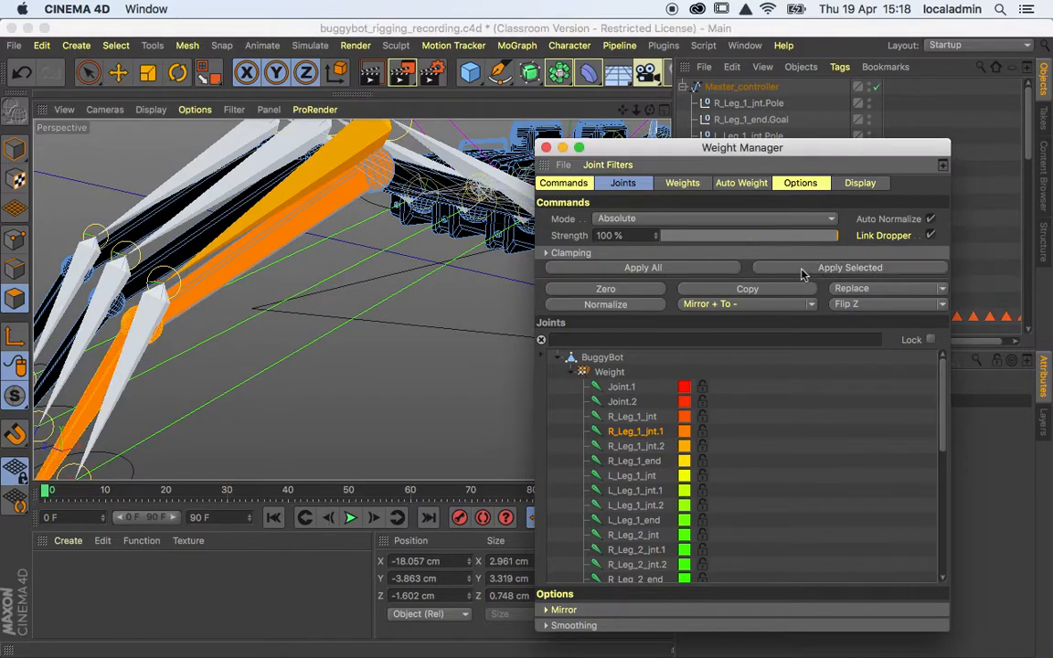
pyautogui.scroll(-6, 306, 301)
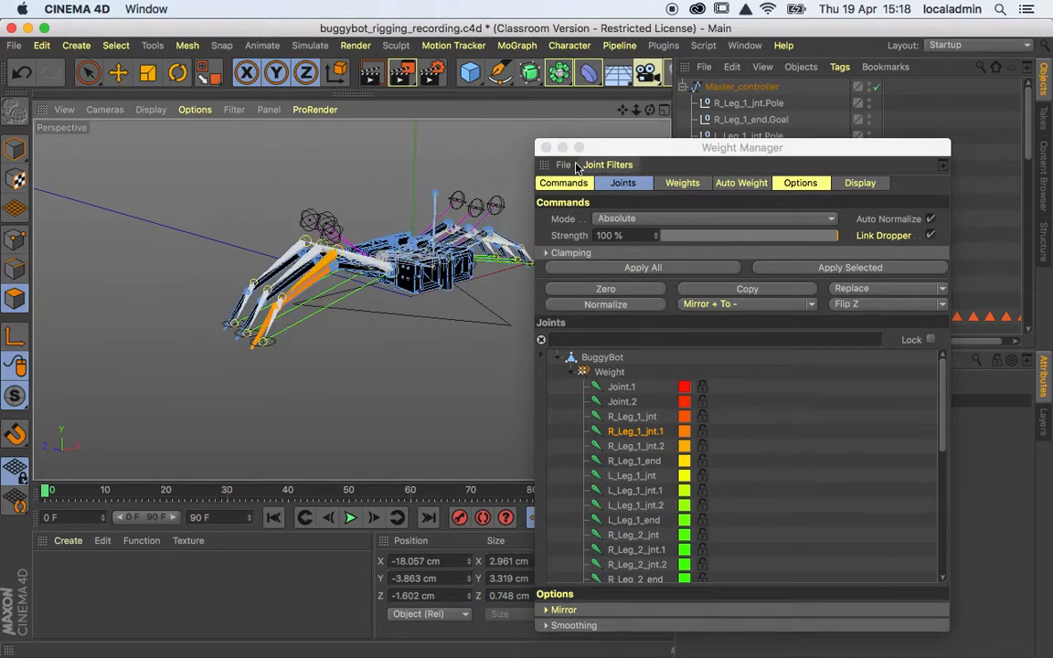
pyautogui.click(546, 147)
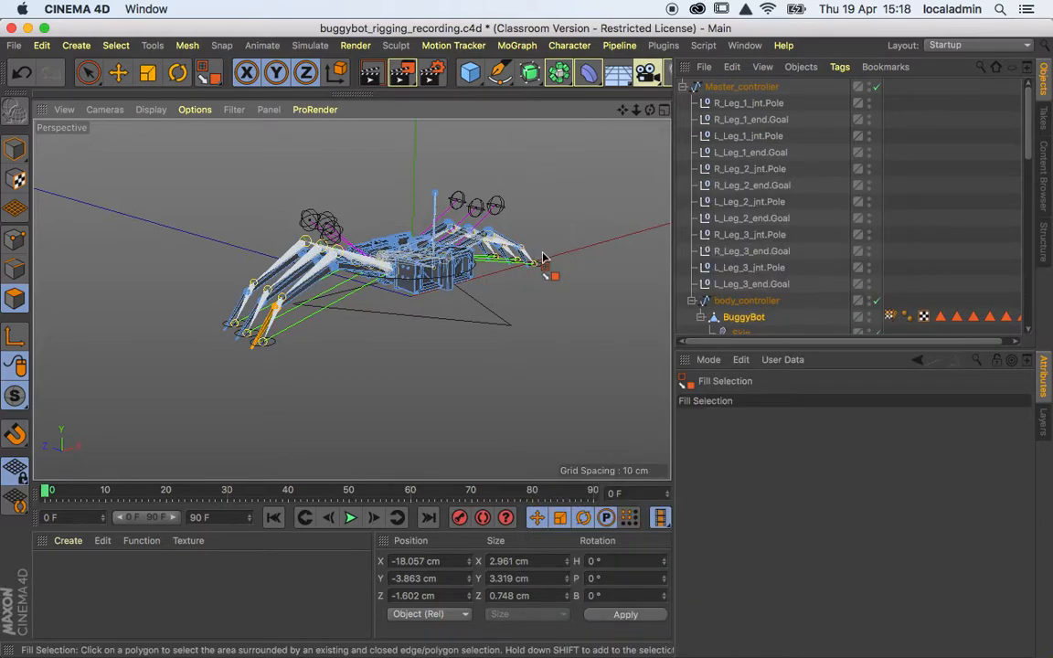
# - In Model mode, raise body_controller with the Move tool to test how the reweighted right leg deforms
pyautogui.scroll(3, 318, 290)
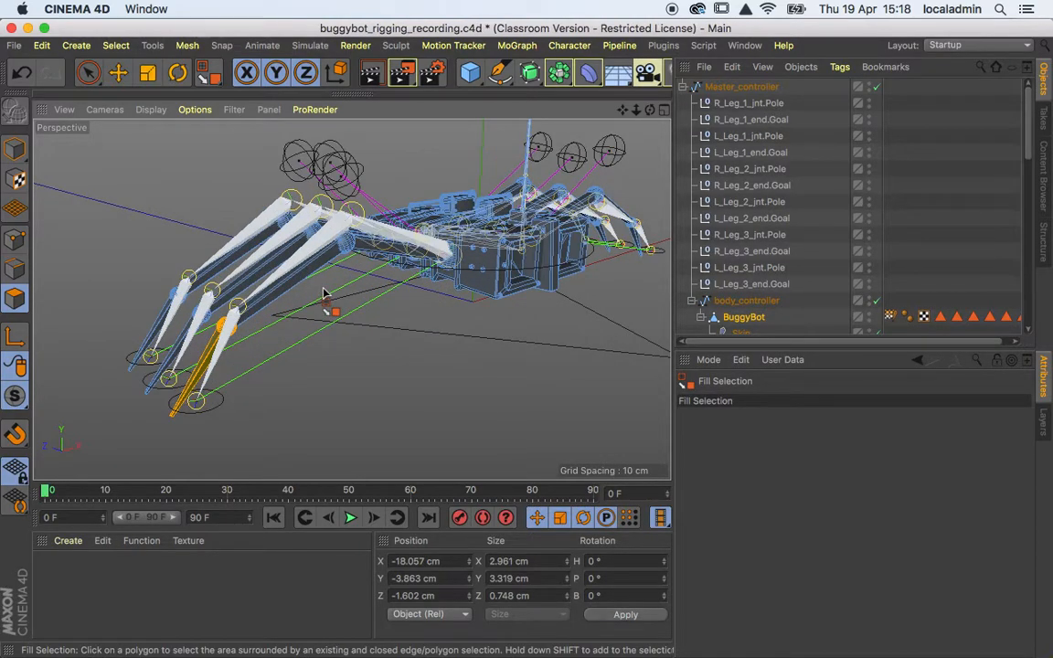
pyautogui.click(742, 301)
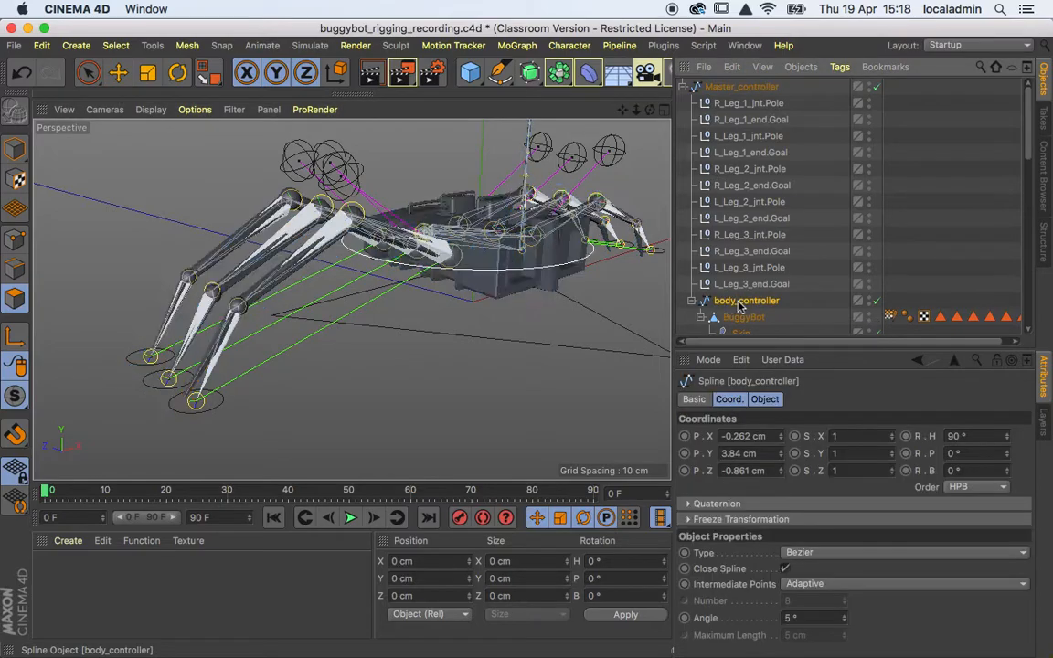
pyautogui.click(16, 150)
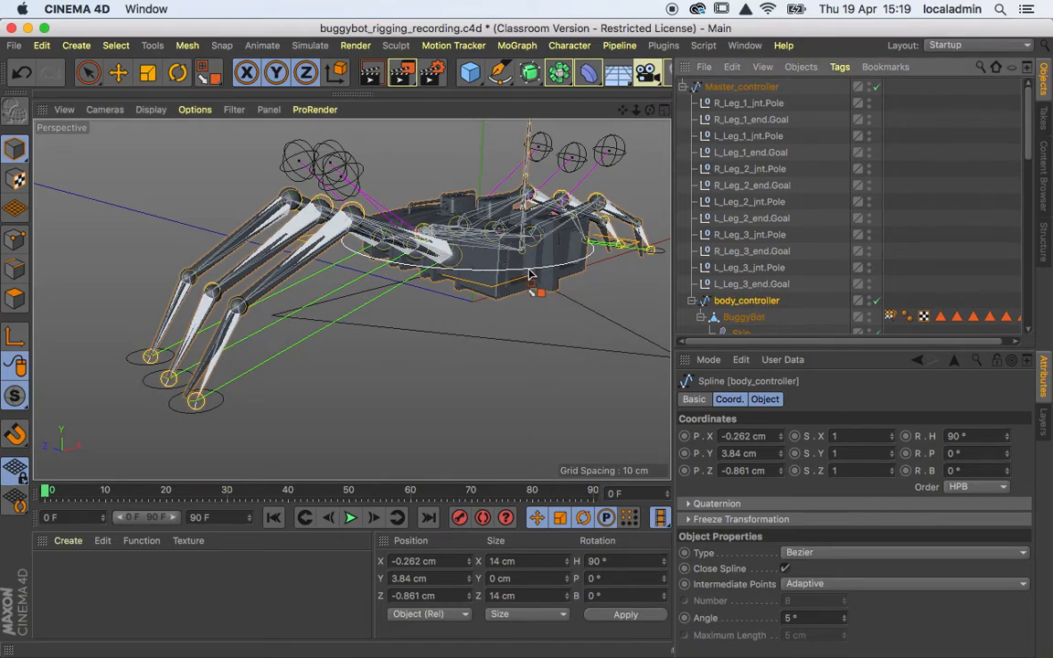
pyautogui.click(118, 72)
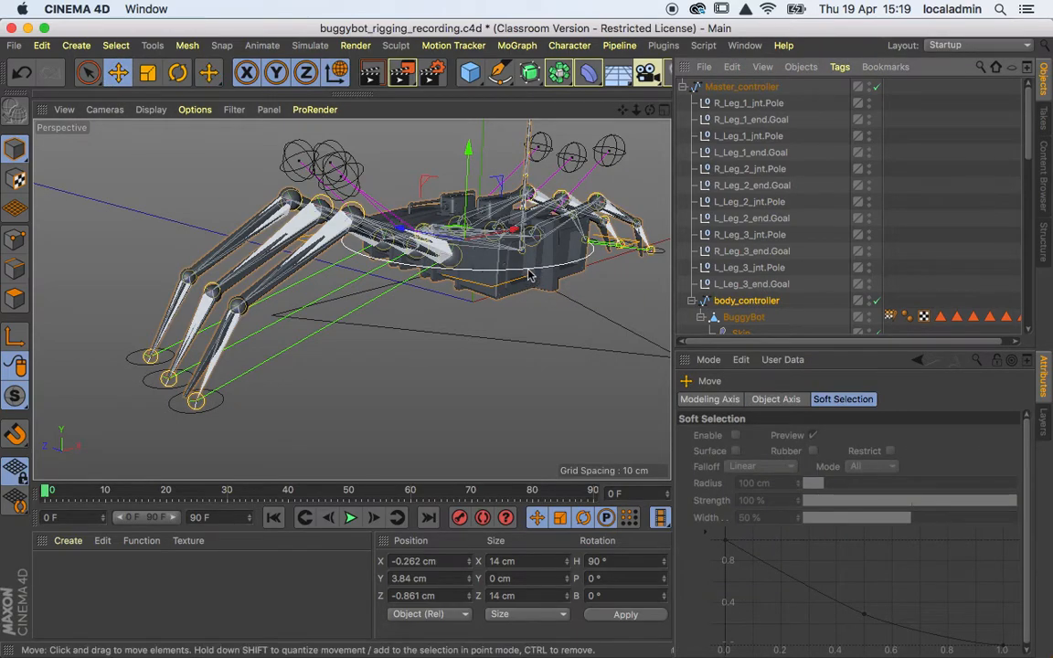
pyautogui.moveTo(528, 275); pyautogui.dragTo(501, 238)
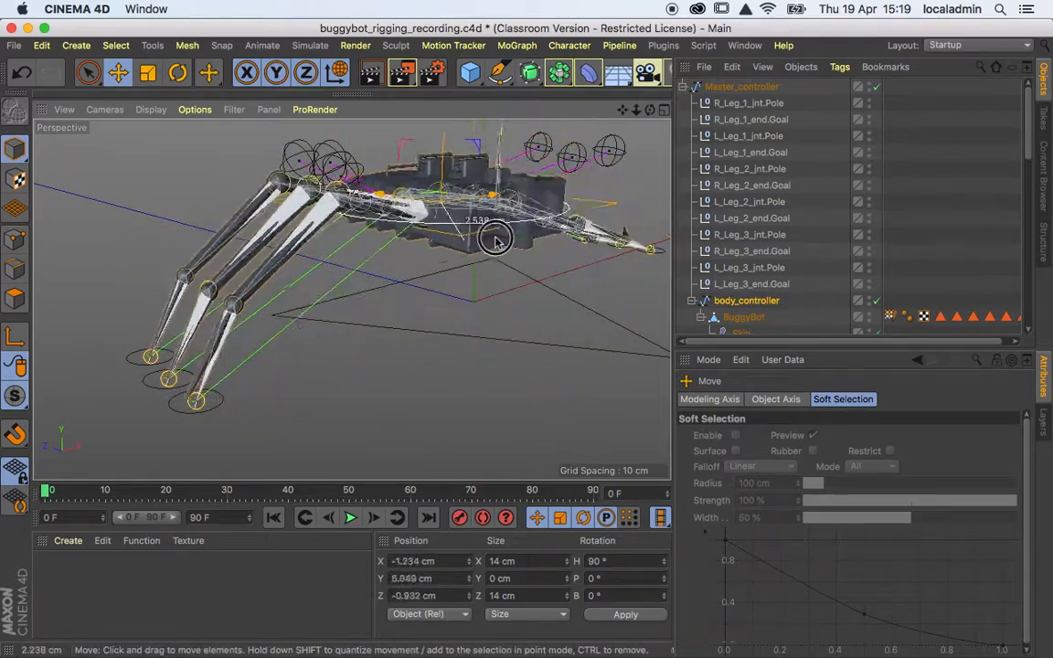